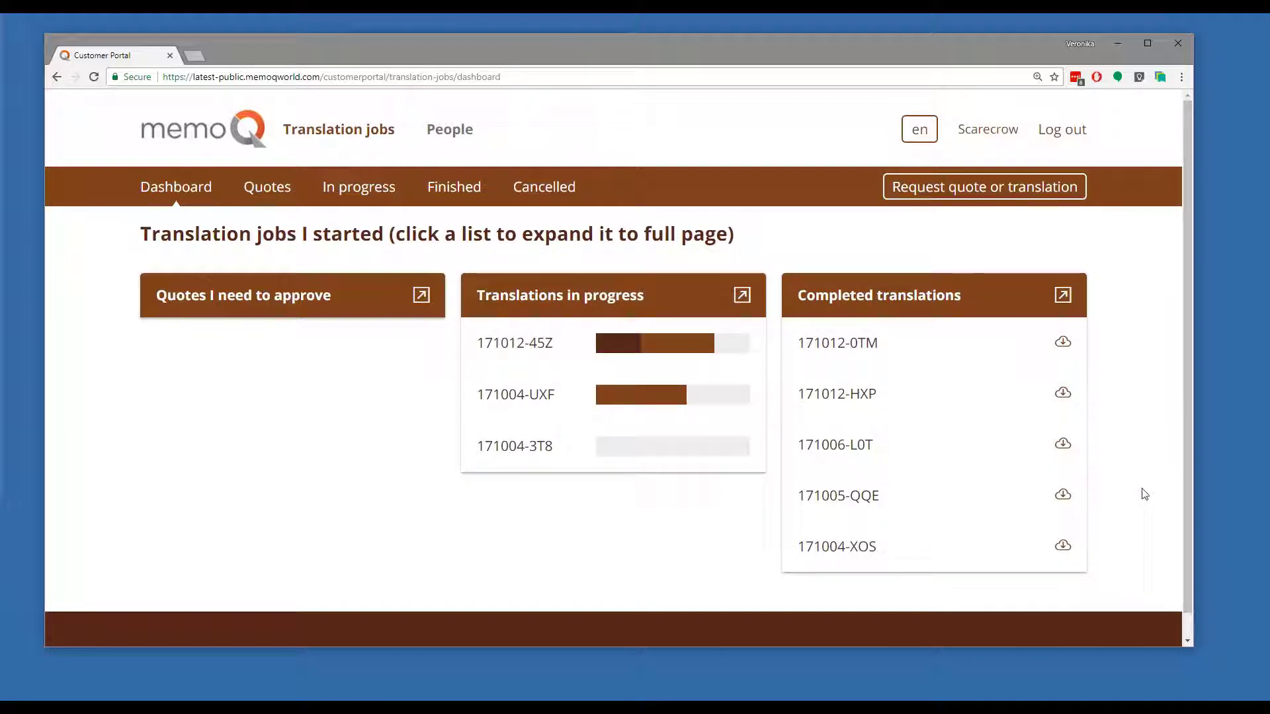
Step: Look through the full list of finished translation jobs and return to the dashboard
mouse_move(1063, 345)
left_click(1063, 299)
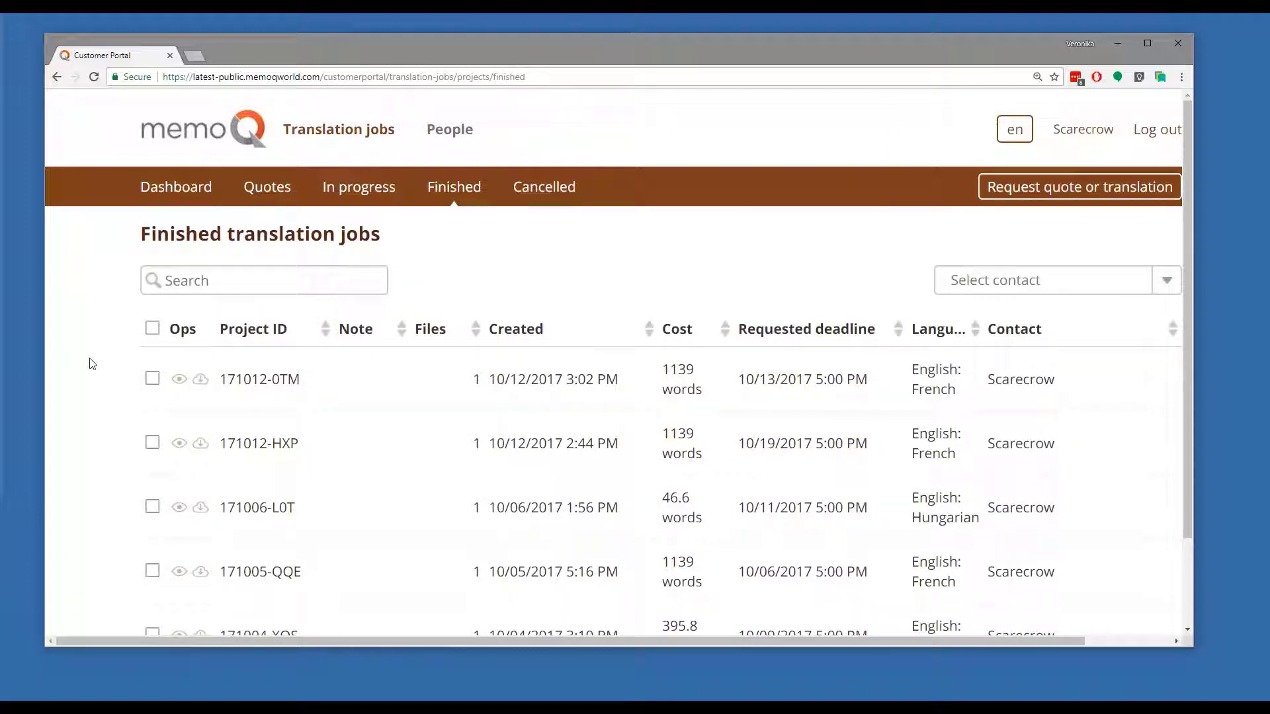
scroll(93, 363, "down", 2)
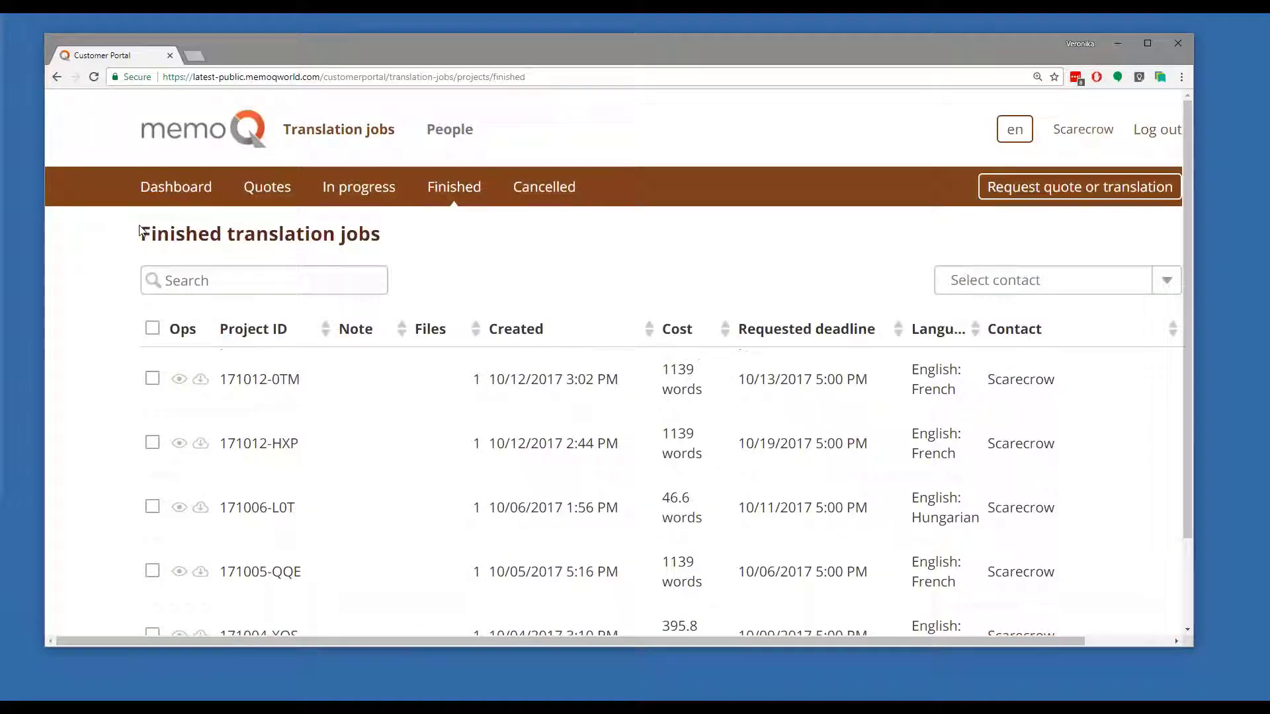
scroll(93, 363, "up", 2)
left_click(176, 188)
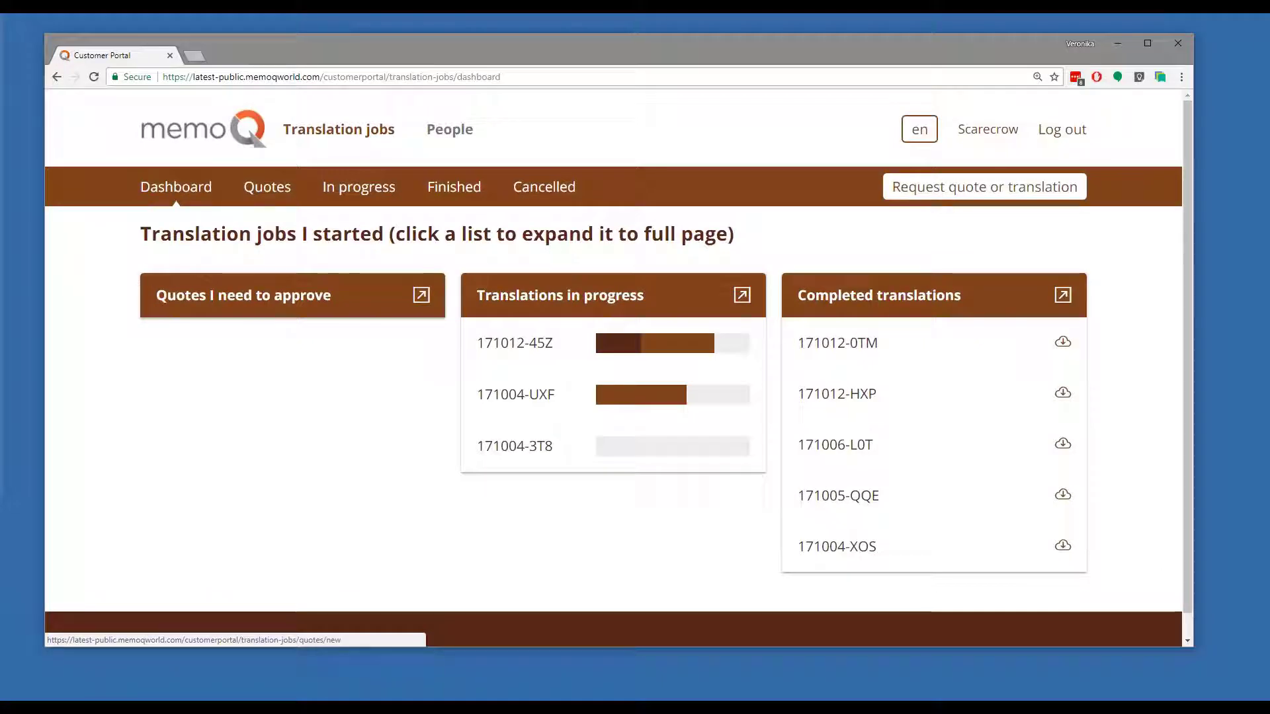
Step: Start a new quote or translation request from English with French as the target language
left_click(984, 187)
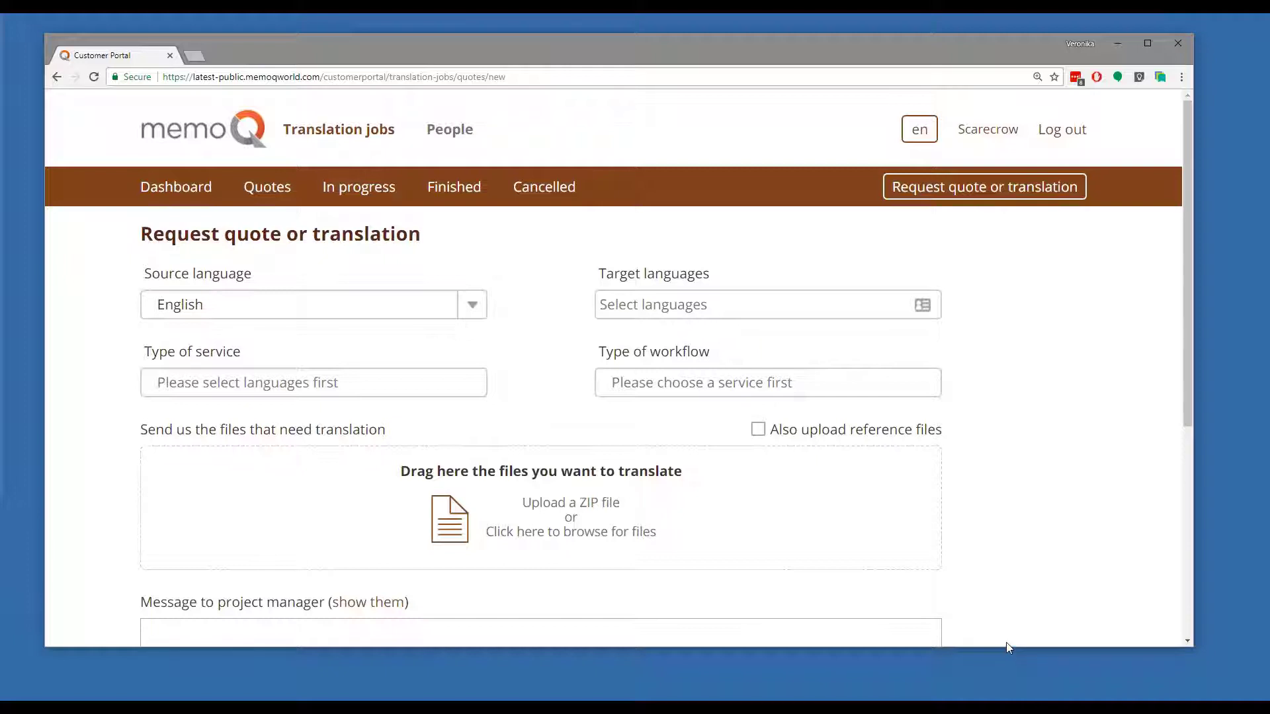
left_click_drag(1007, 646, 1013, 675)
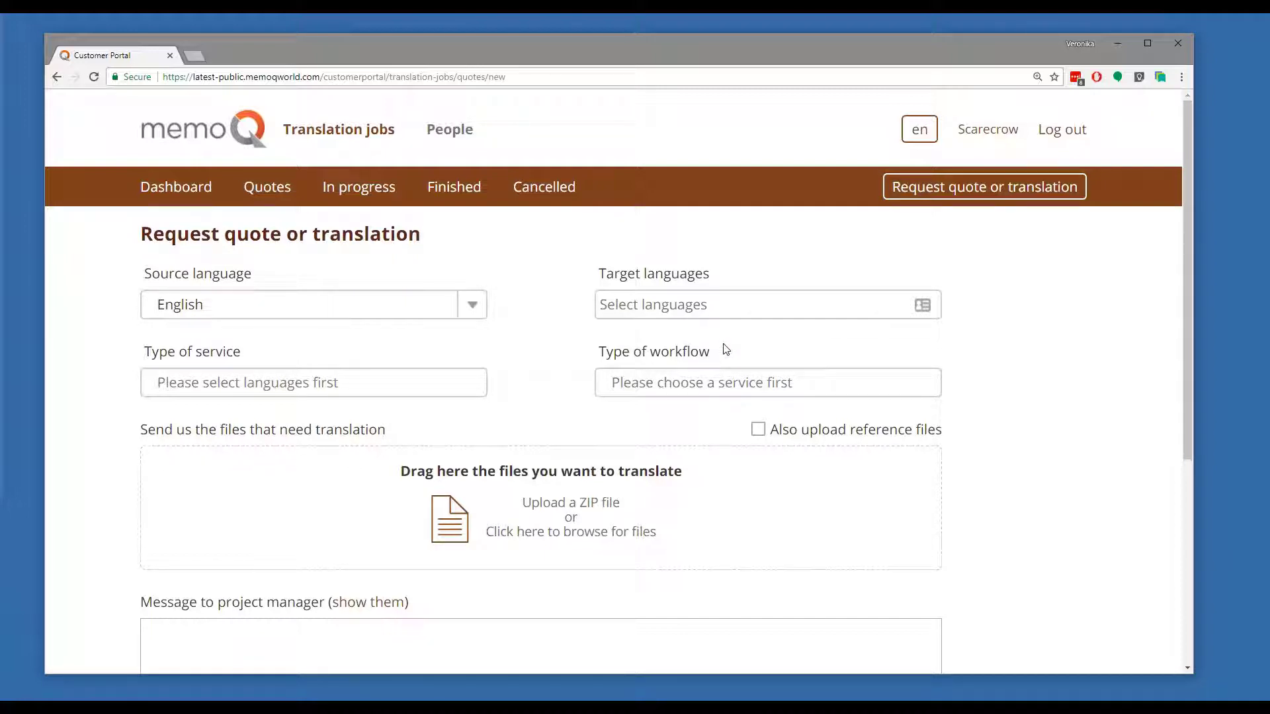
left_click(683, 304)
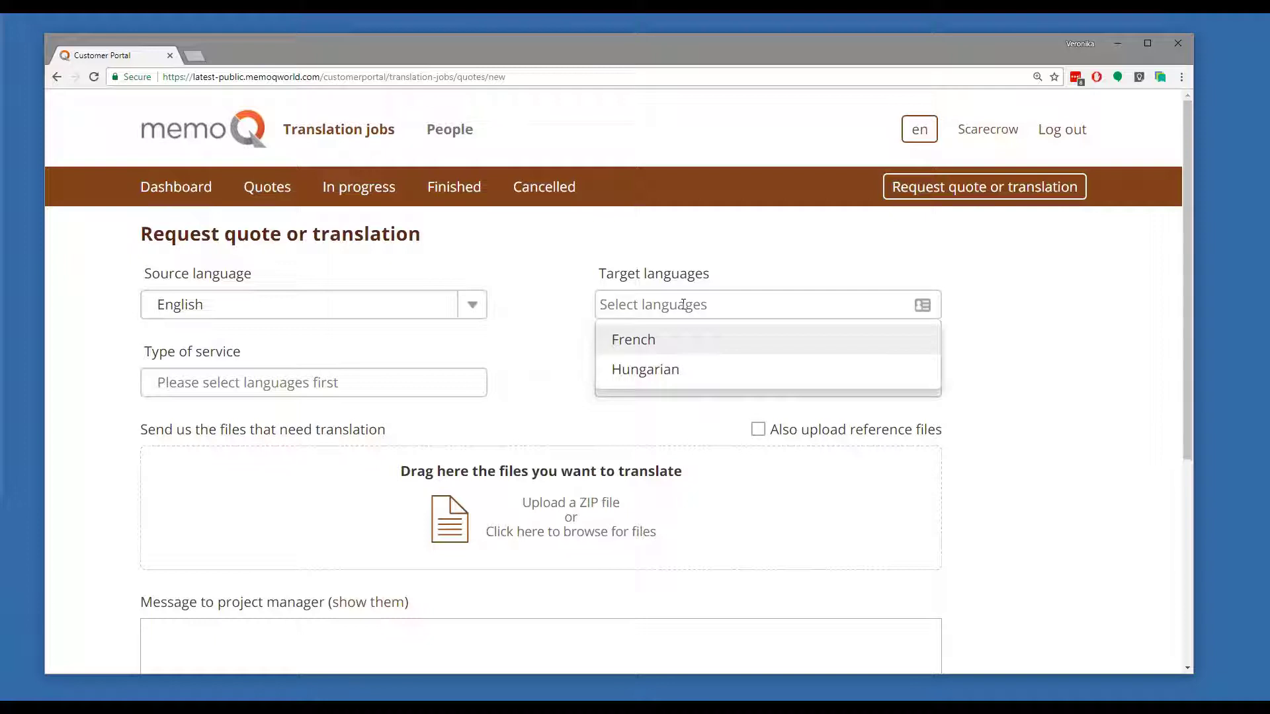
left_click(656, 340)
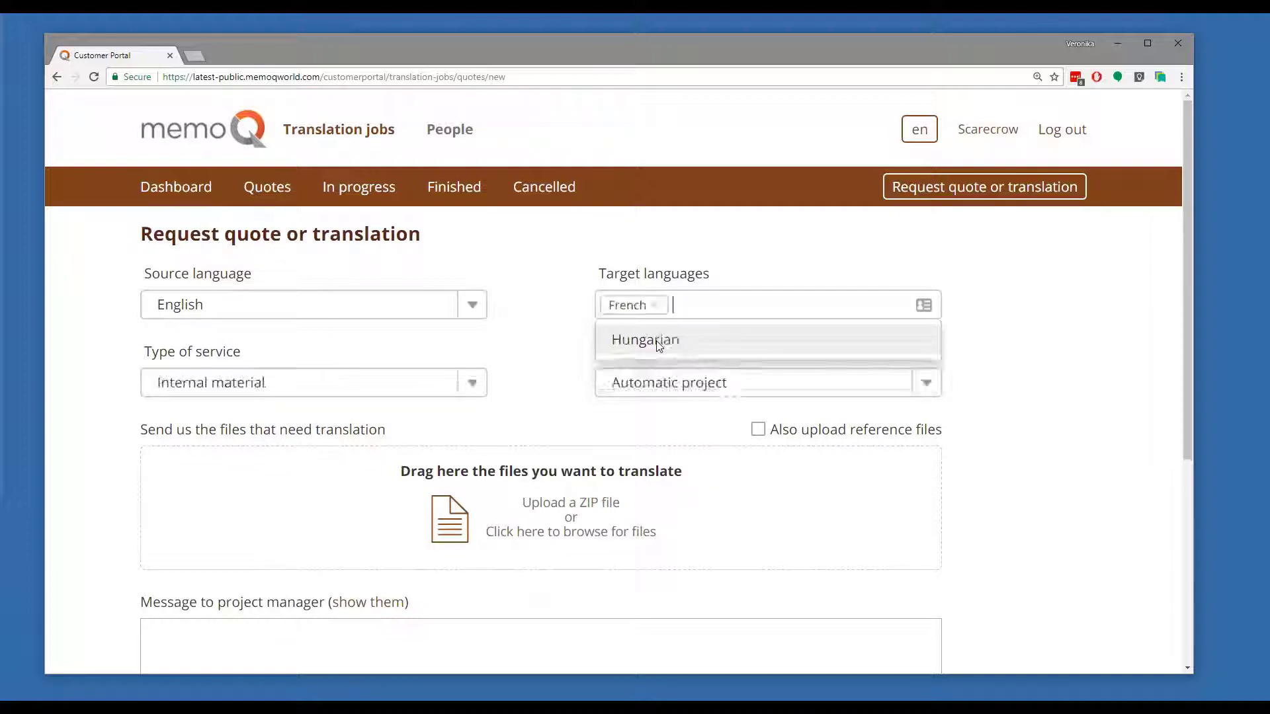
left_click(72, 291)
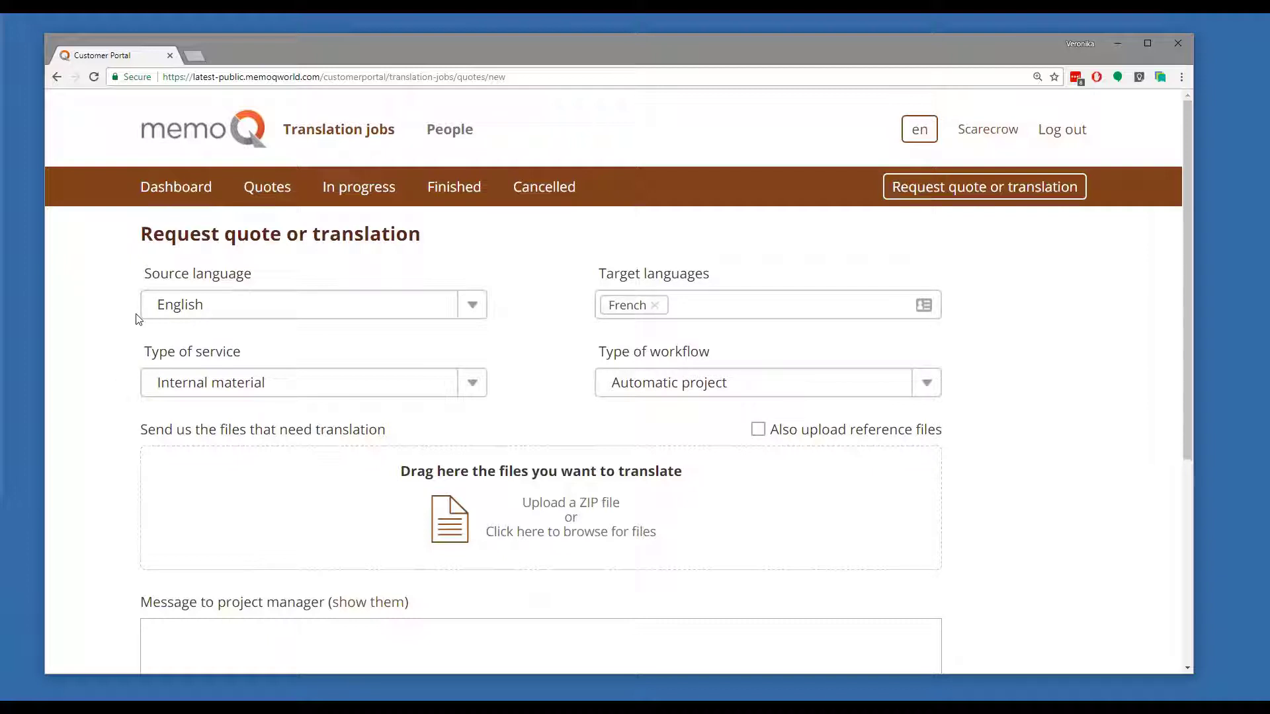
Step: Upload Oz_Chapter-01.html as the file that needs translation
left_click_drag(258, 422, 525, 519)
left_click(326, 498)
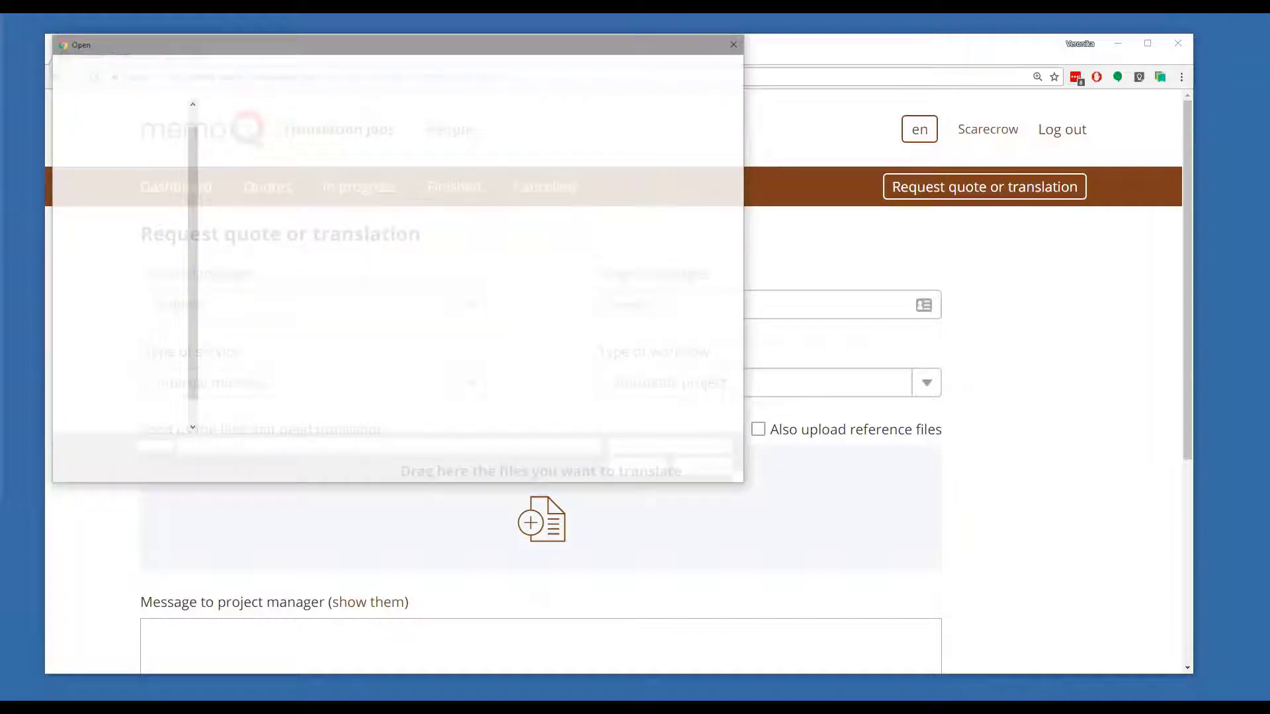
left_click(258, 125)
left_click(641, 466)
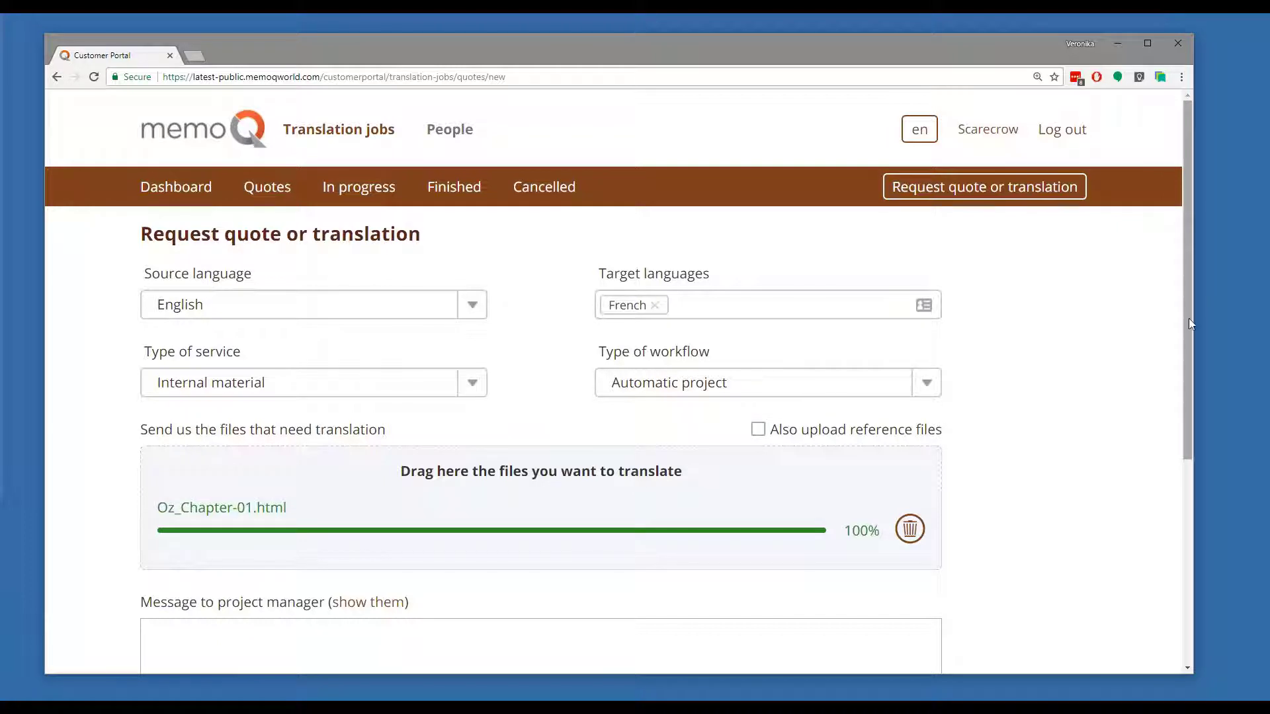
Step: Write a message to the project manager saying "Thank you", signed with a first name
left_click_drag(1189, 313, 1200, 366)
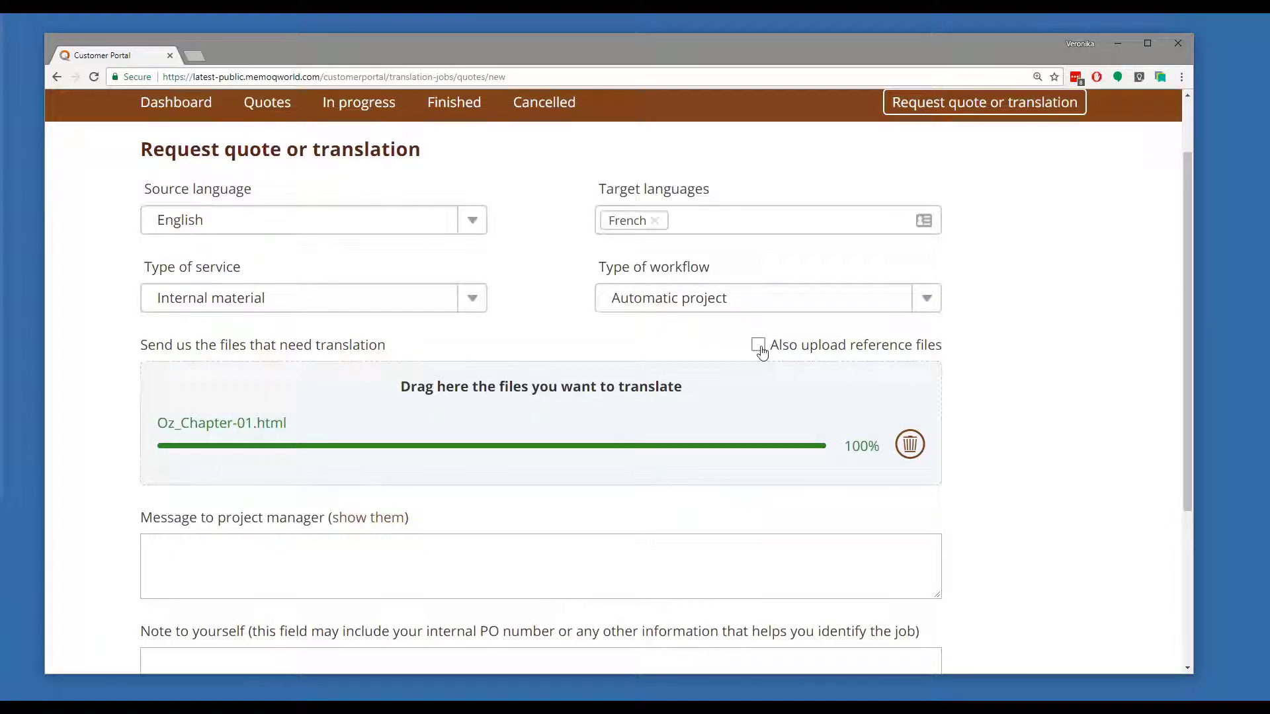
left_click(318, 577)
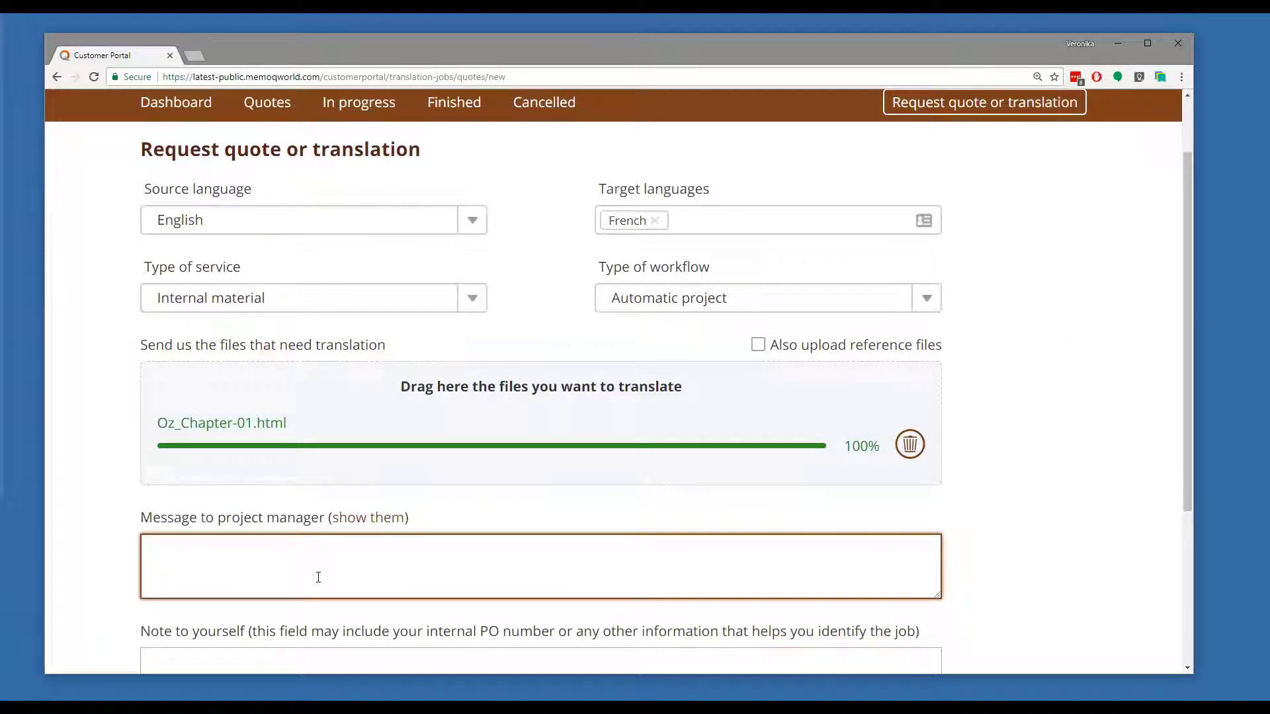
type("Thank you , Dorothy")
Step: Enter "new research" as the note to yourself for identifying the job
scroll(83, 400, "down", 1)
scroll(227, 601, "down", 1)
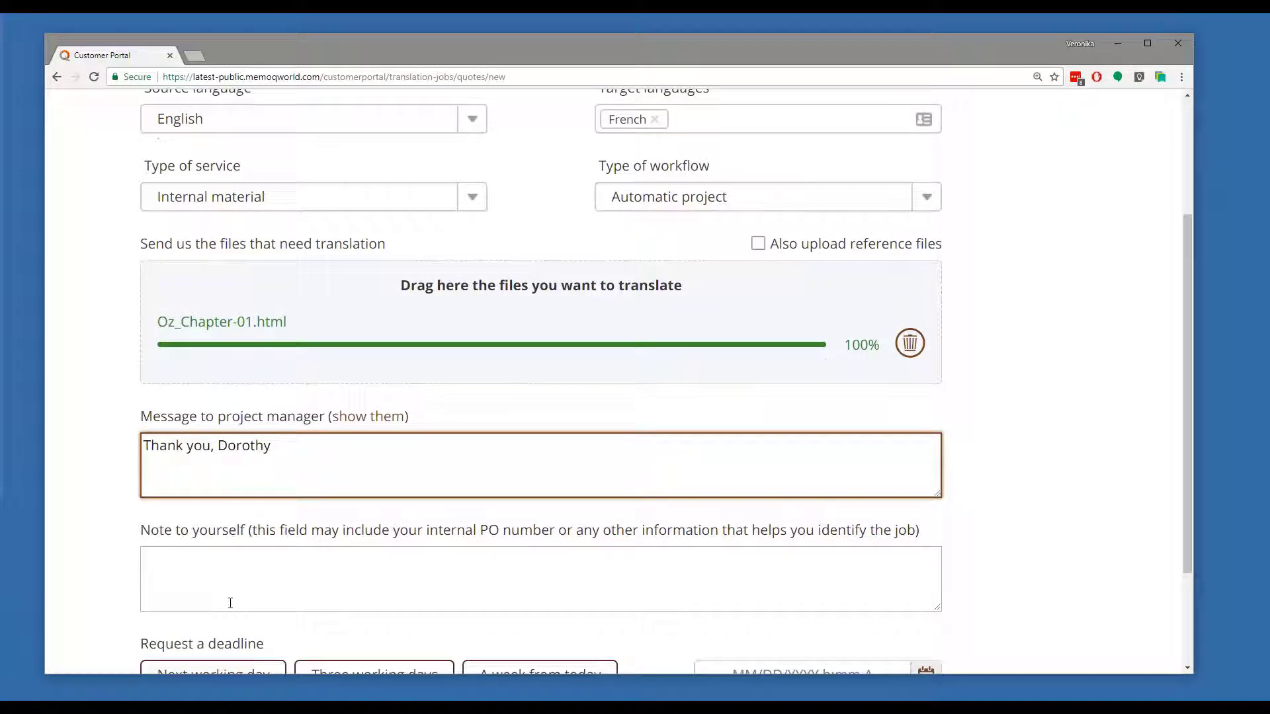
left_click(227, 600)
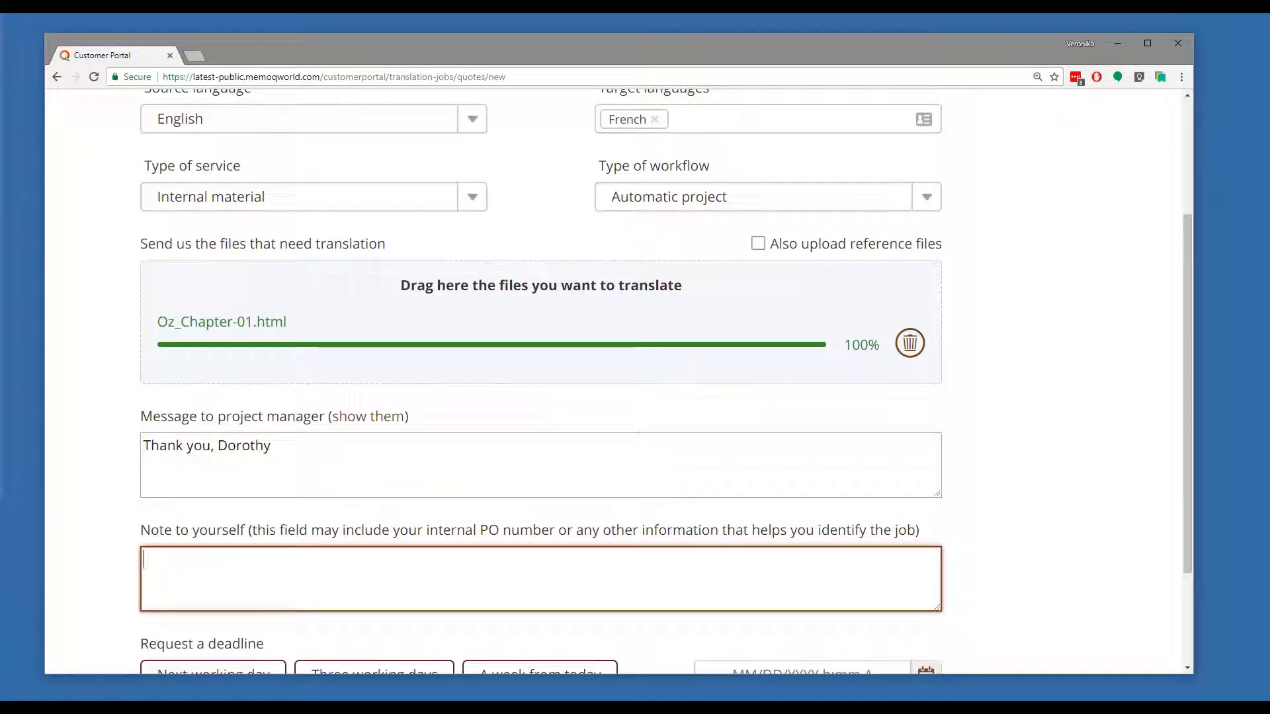
type("new reseae")
key("BackSpace")
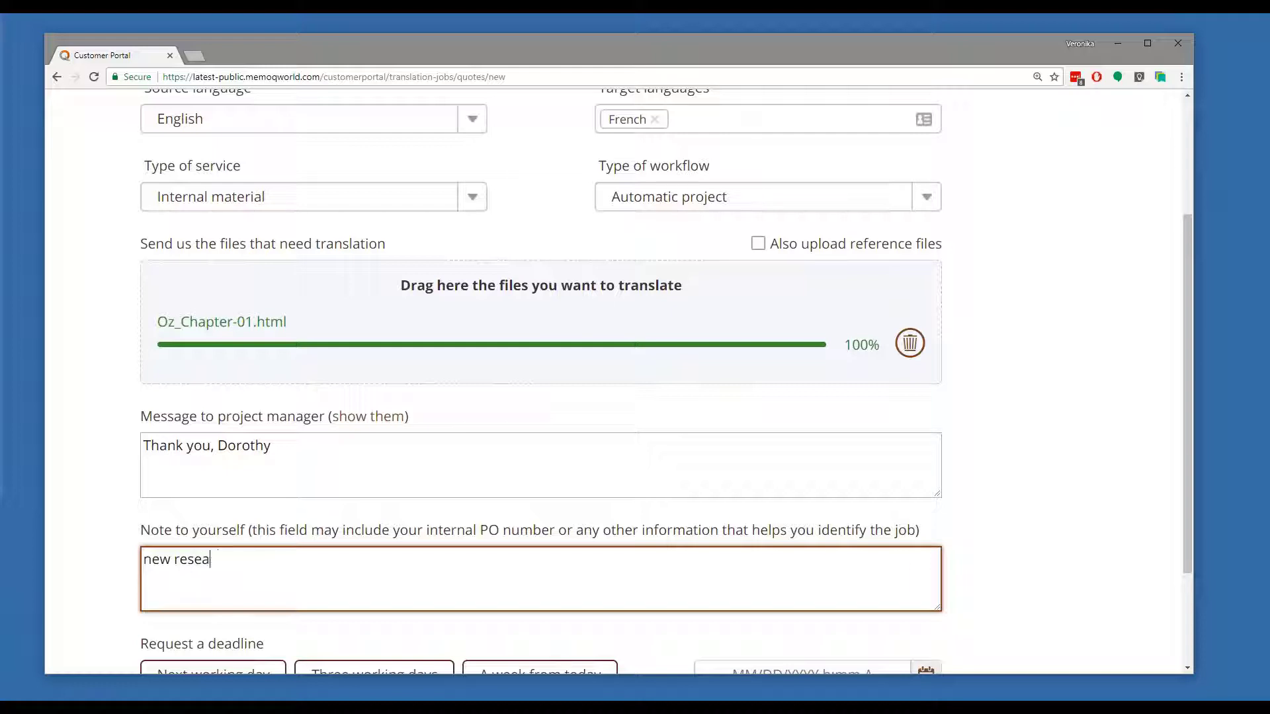
type("rch")
Step: Request a deadline of the next working day and submit the translation request
scroll(86, 438, "down", 2)
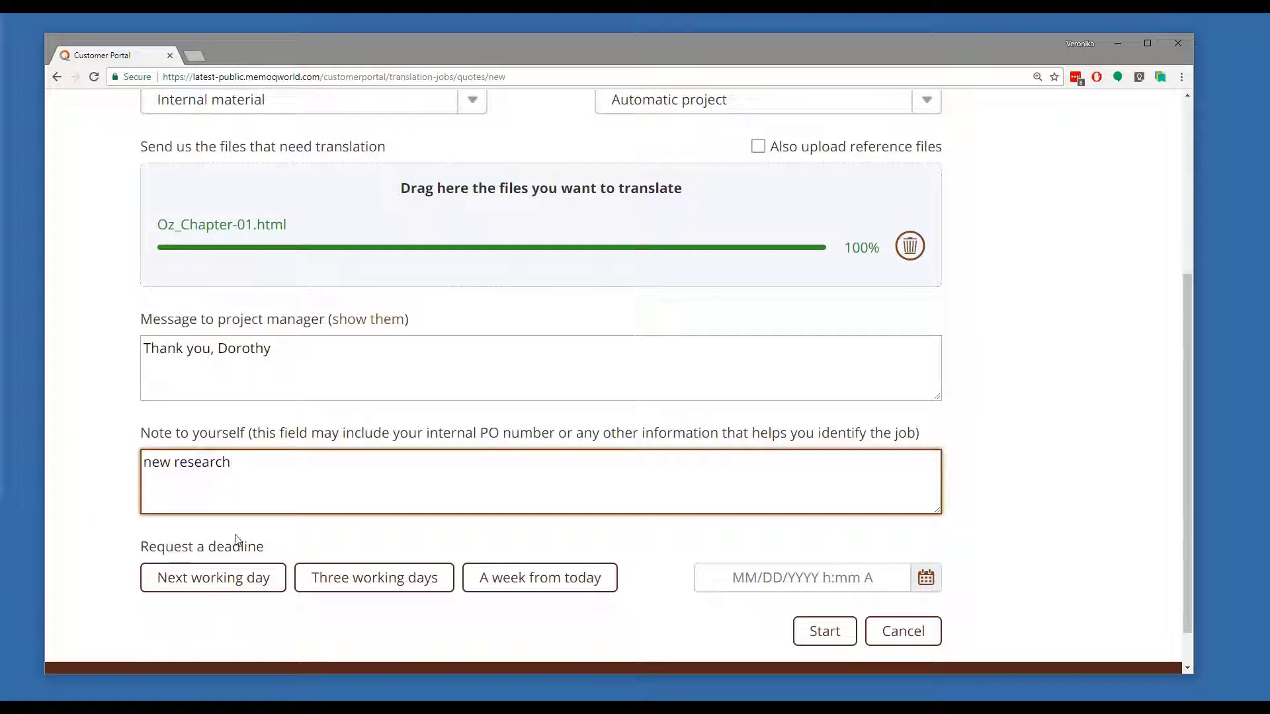
left_click(205, 575)
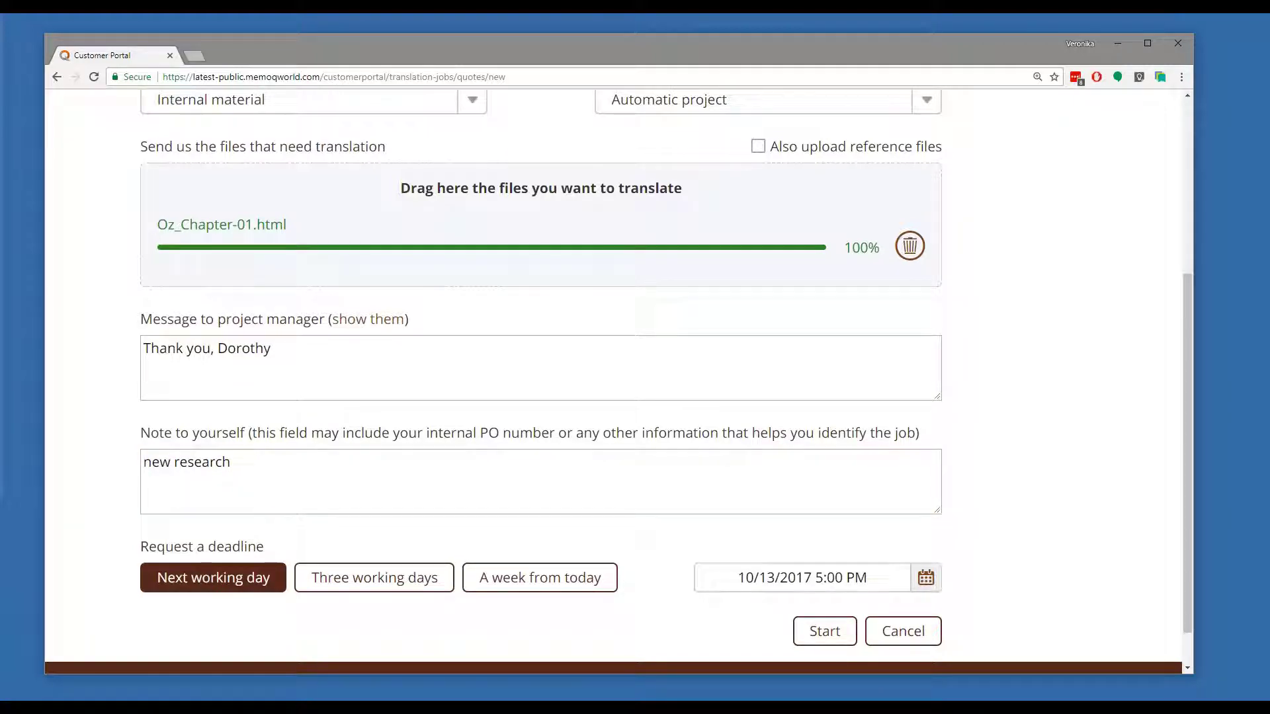
left_click(820, 630)
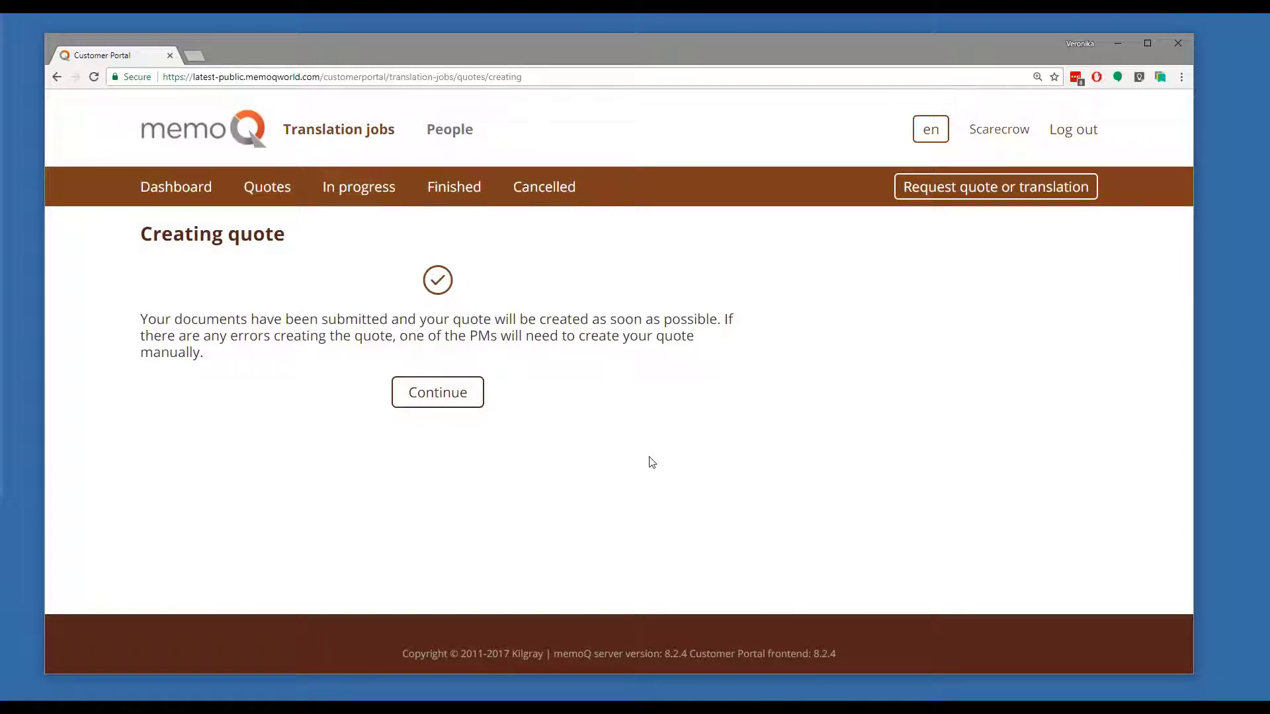
Step: Continue to the dashboard and open the details of the newly submitted job among the translations in progress
left_click(437, 392)
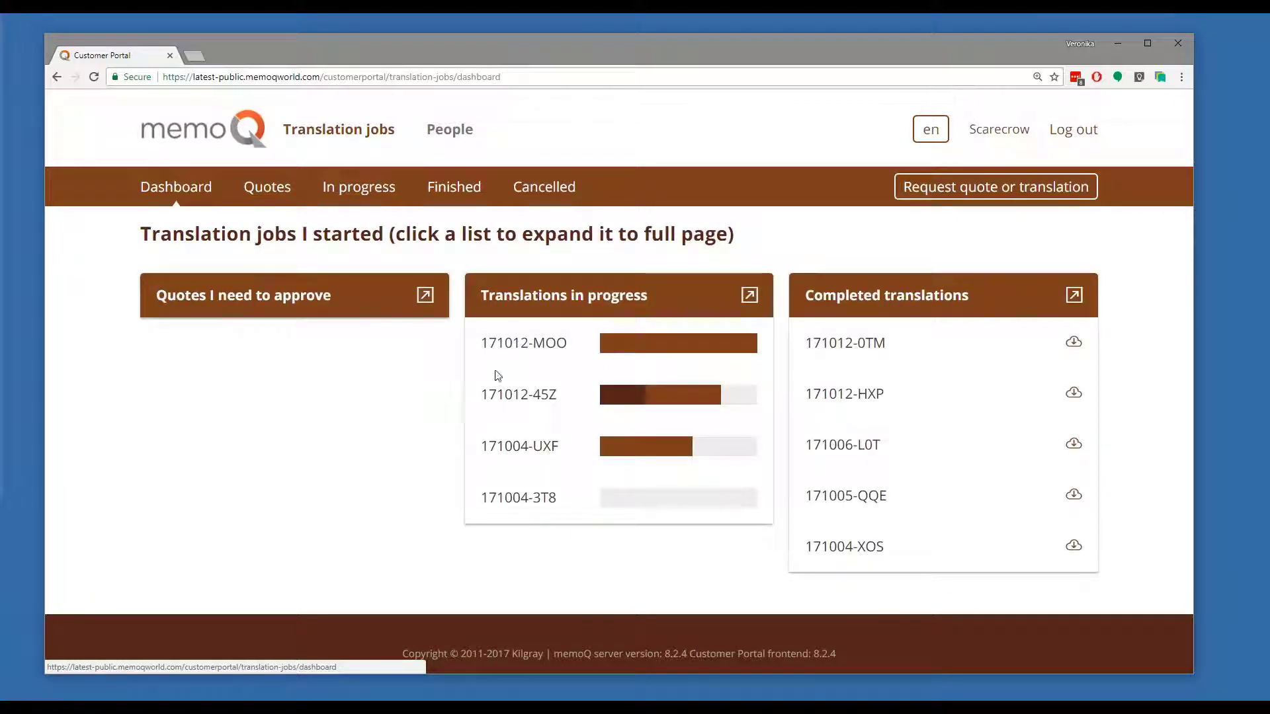
mouse_move(557, 367)
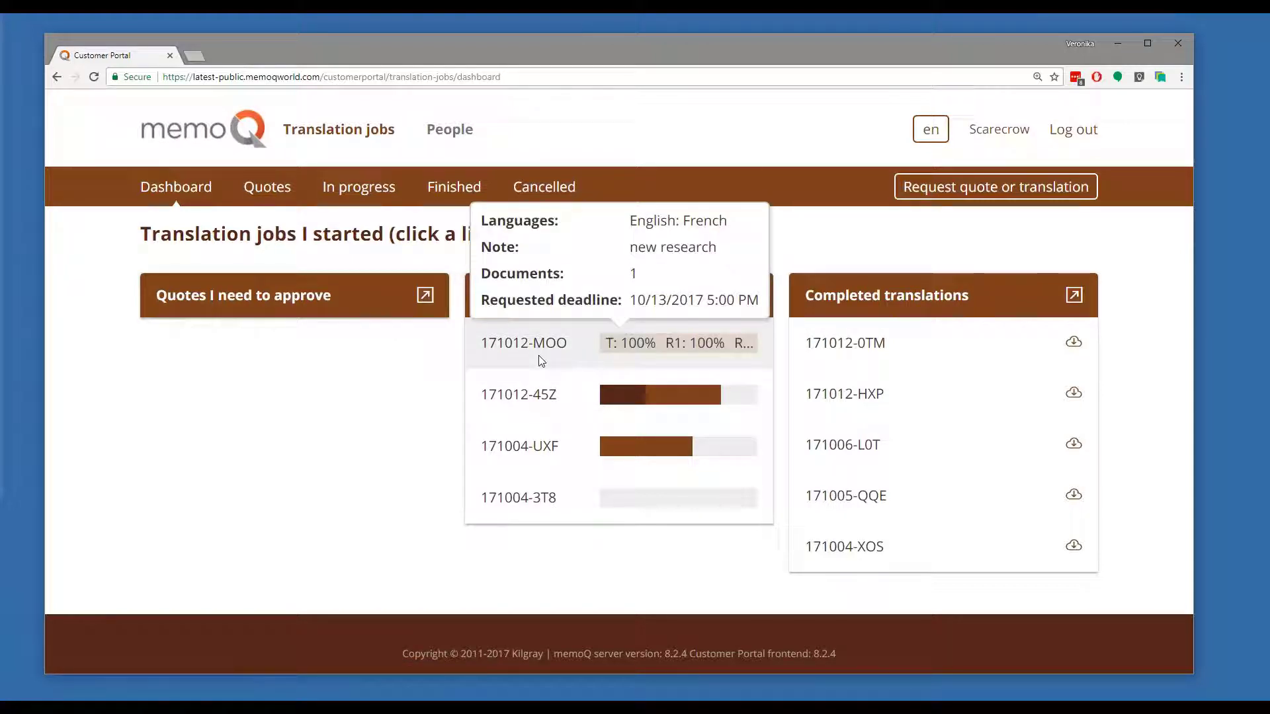
left_click(539, 355)
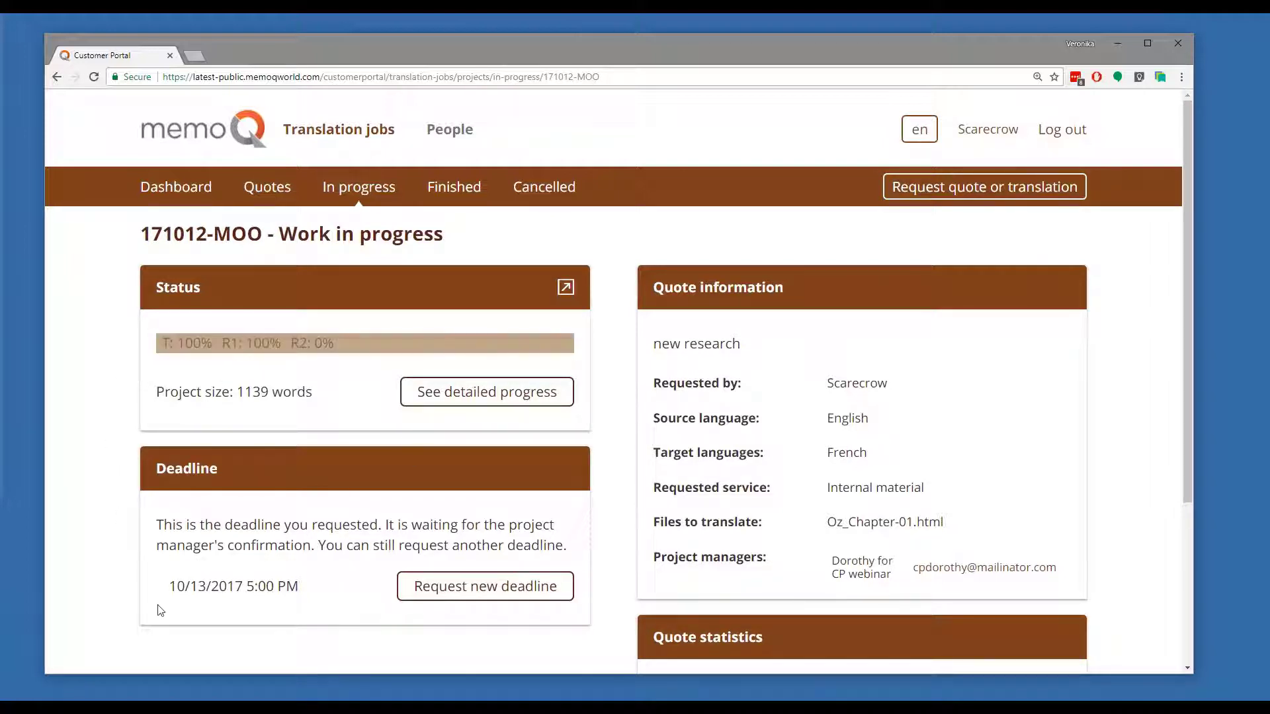
Step: Switch to the PowerPoint webinar deck, present it up to the Workflow slide, and return to the Customer Portal in the browser
key("alt+Tab")
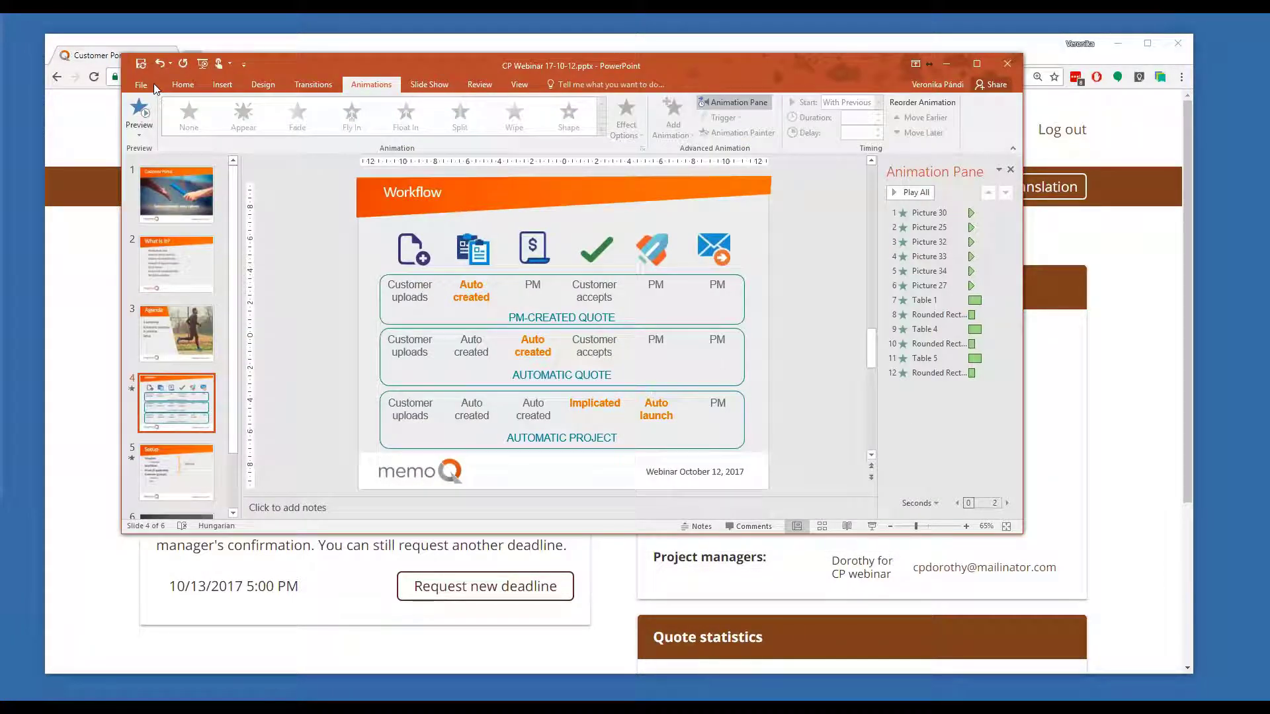
left_click(205, 62)
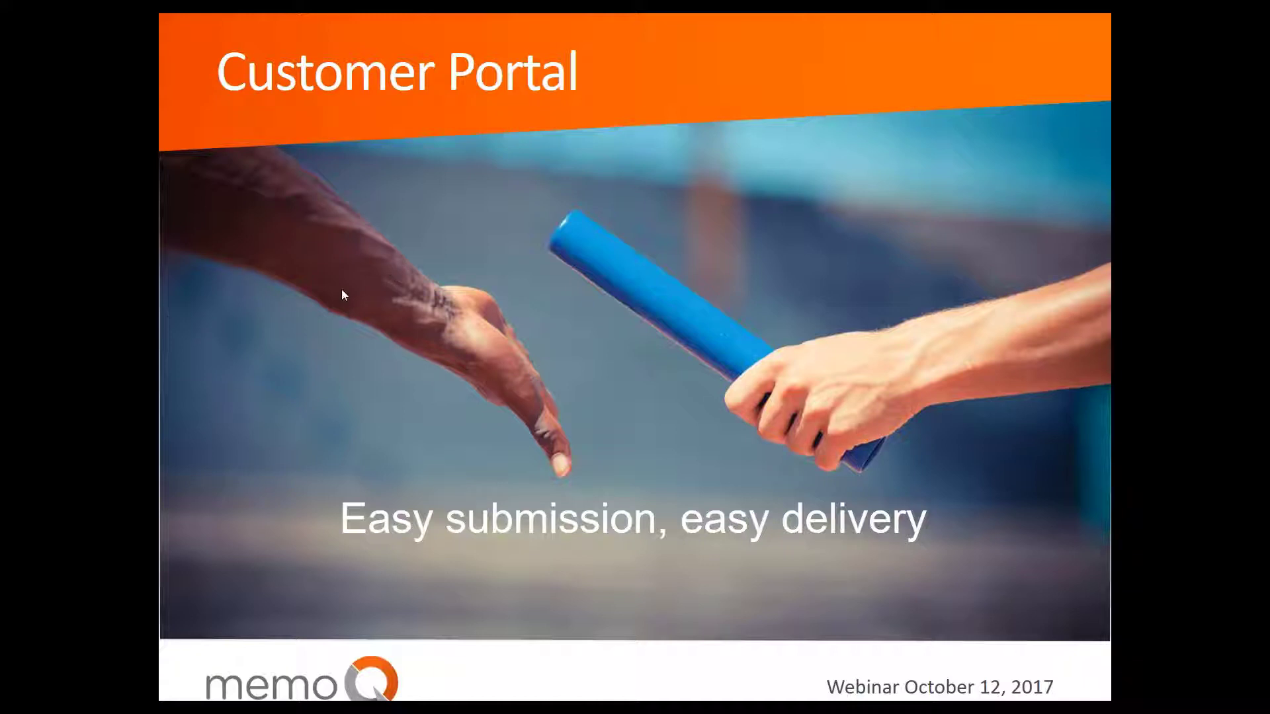
key("Right")
key("Right")
key("Right")
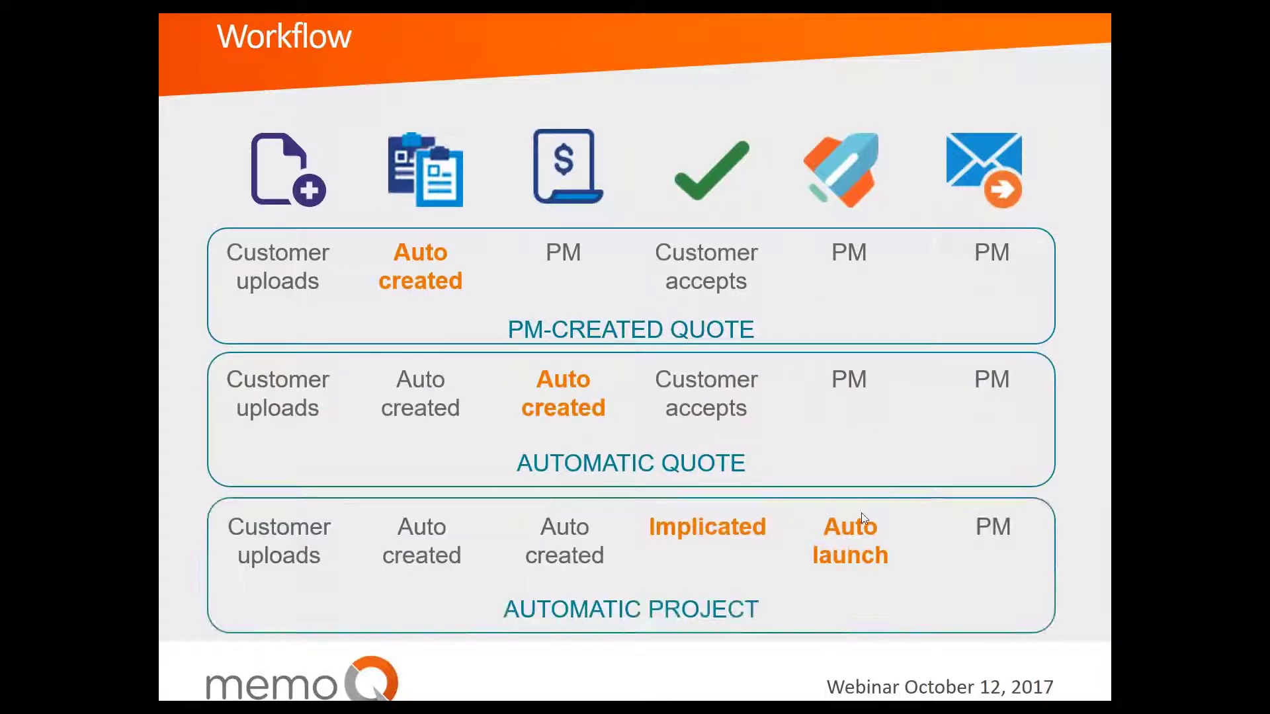
left_click(861, 513)
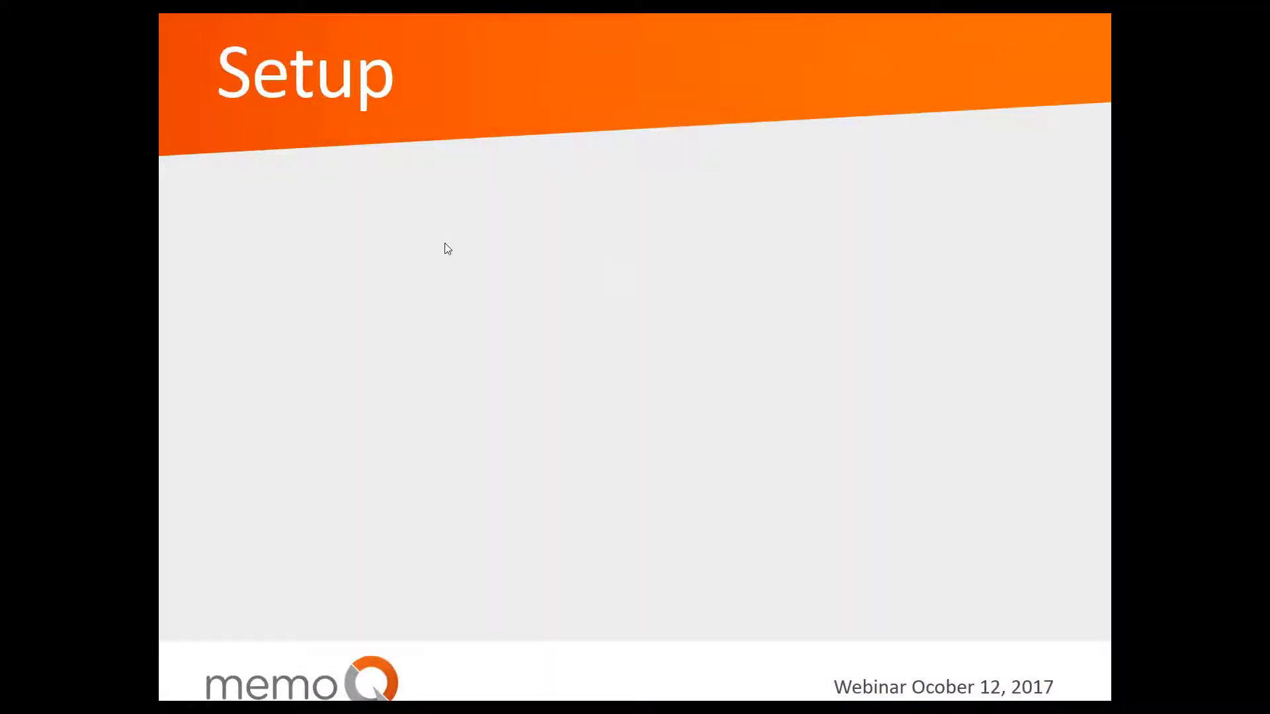
key("Escape")
left_click(200, 41)
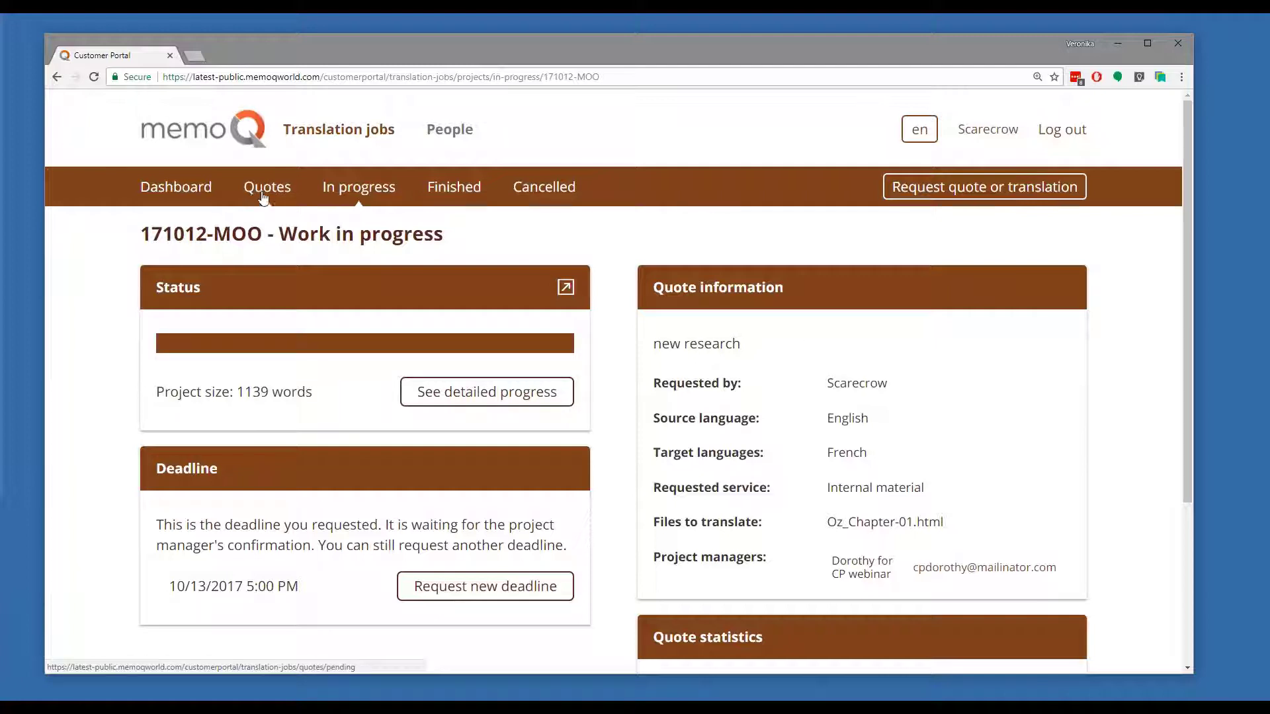
Step: Check the translation quotes list and go back to the dashboard
left_click(269, 194)
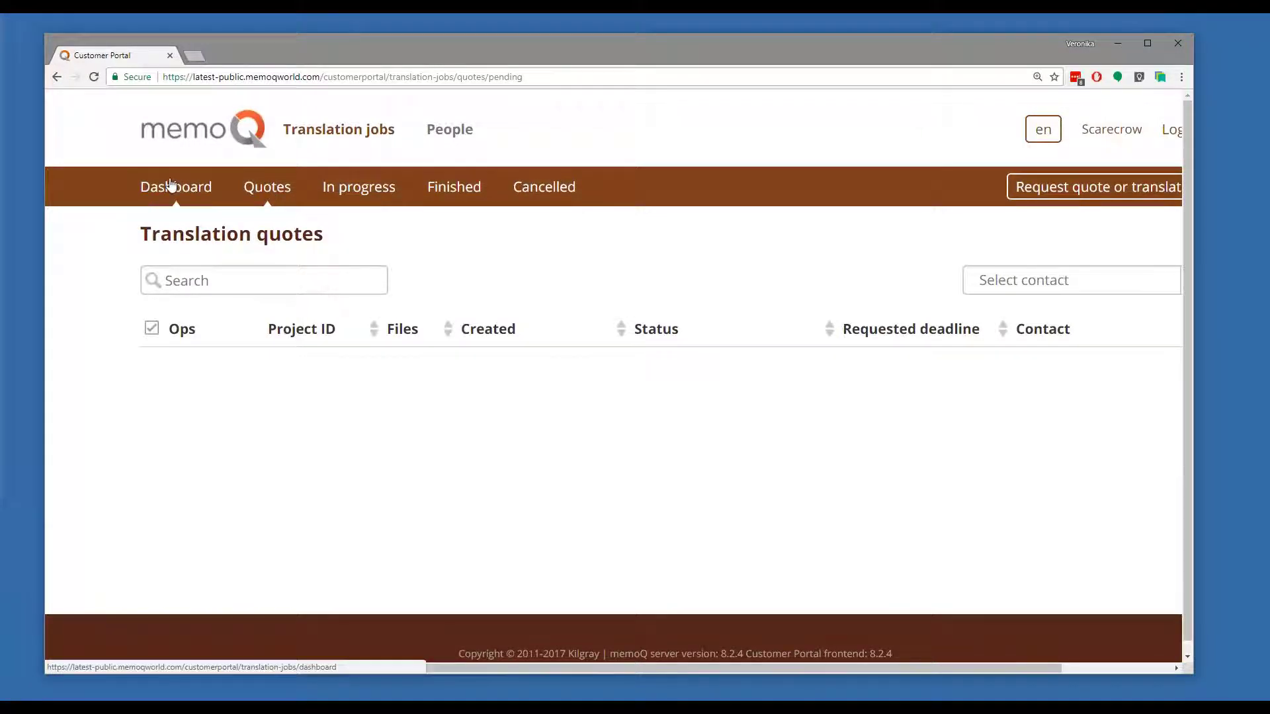
left_click(171, 187)
mouse_move(640, 341)
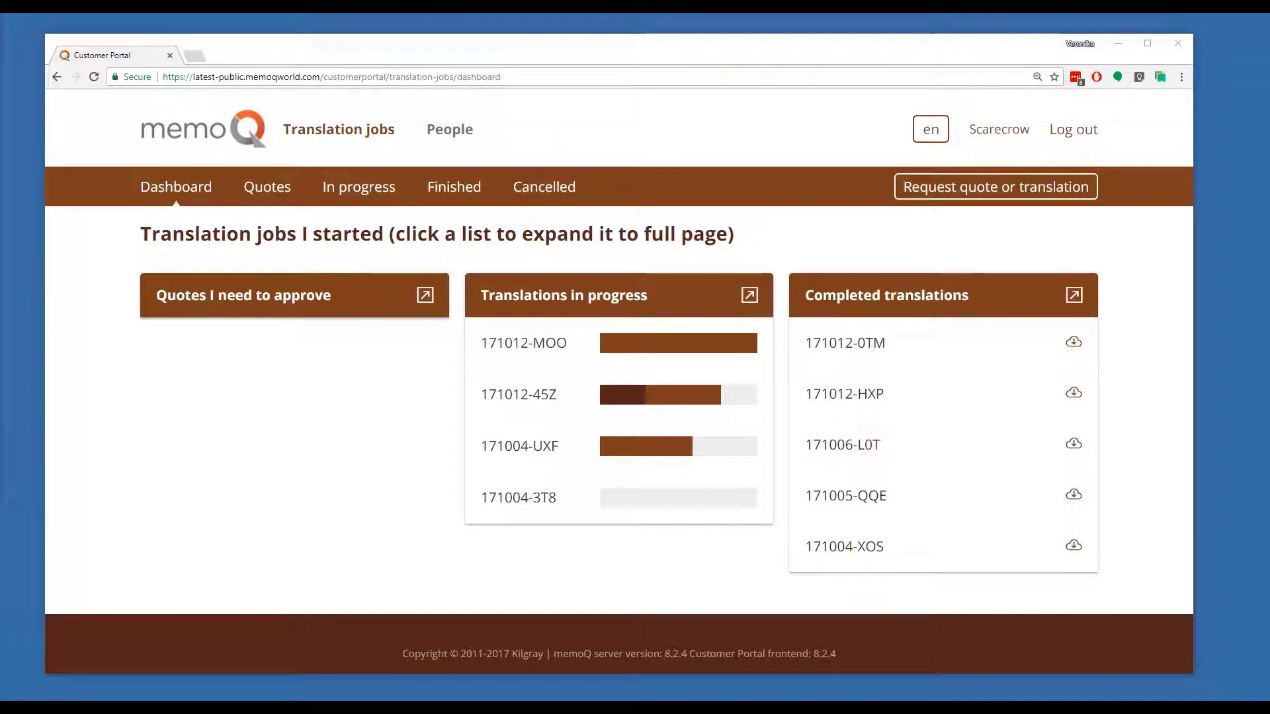
Step: Switch to the memoQ dashboard and reload the project list from latest-public.memoqworld.com
key("alt+Tab")
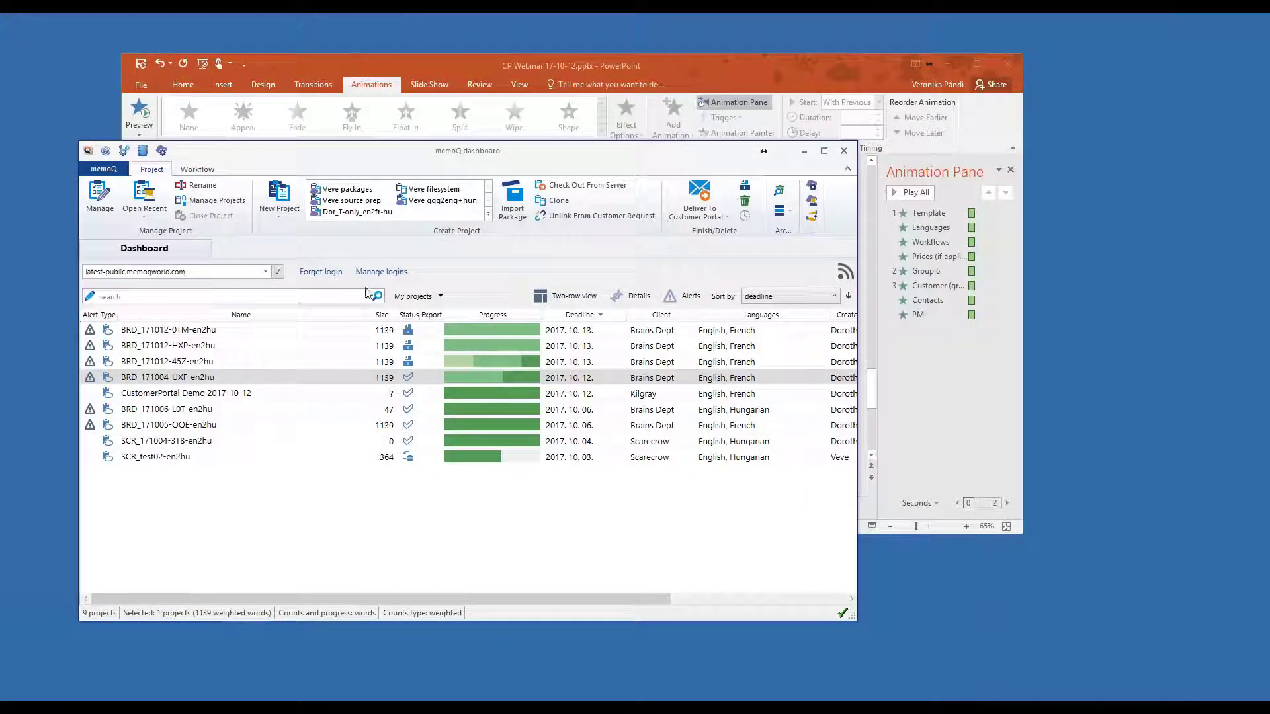
left_click(278, 274)
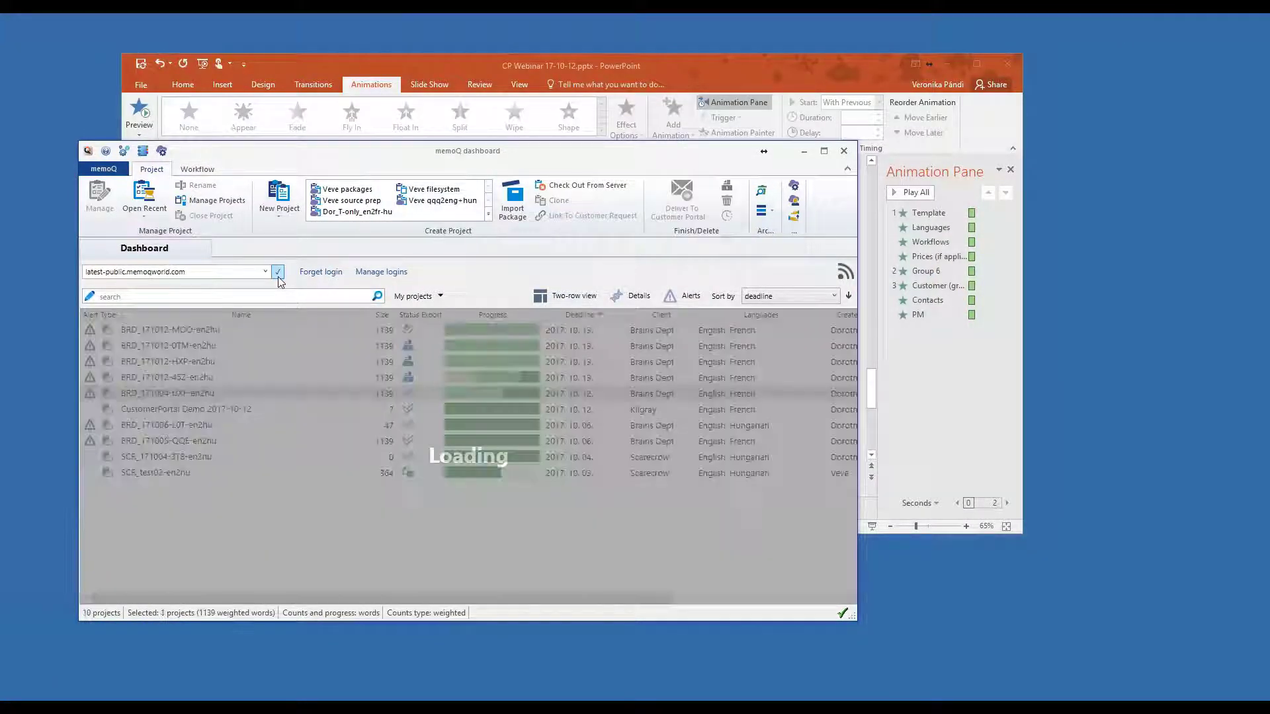
Step: Deliver the BRD_171012-MOO-en2hu project to Customer Portal despite its unfinished translations, and switch back to the portal in Chrome
left_click(236, 335)
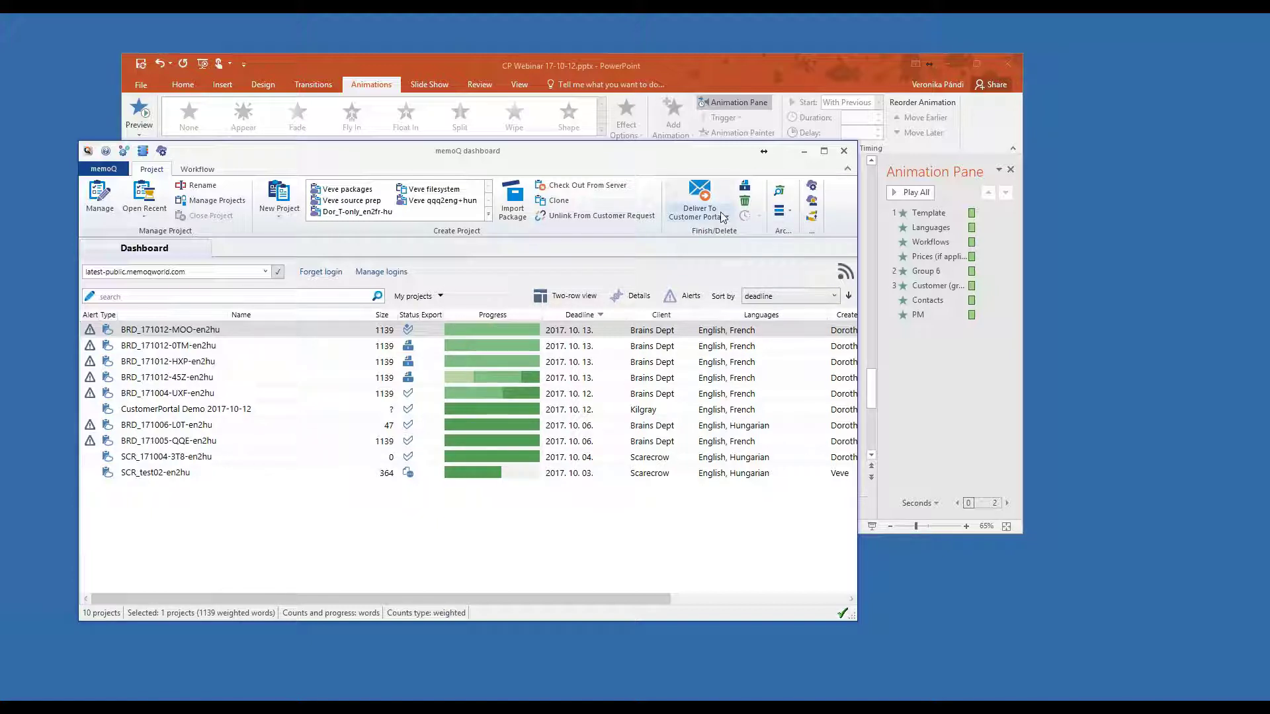
left_click(702, 193)
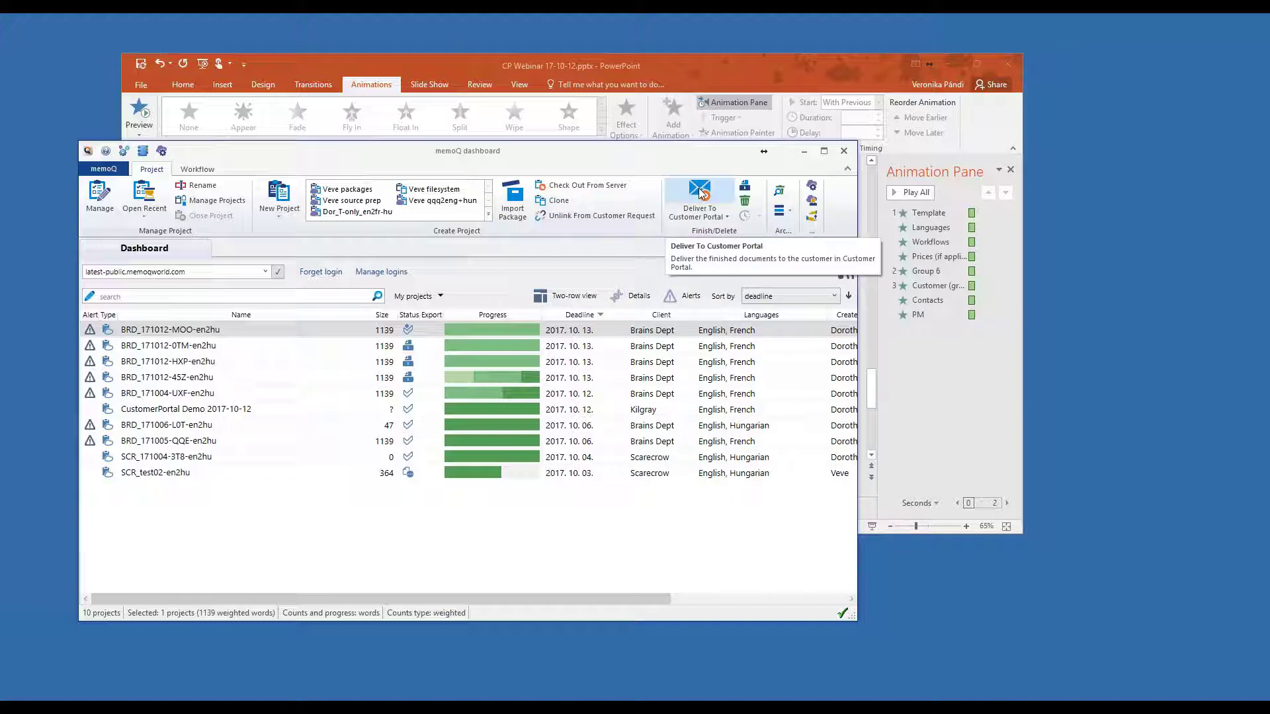
left_click(703, 193)
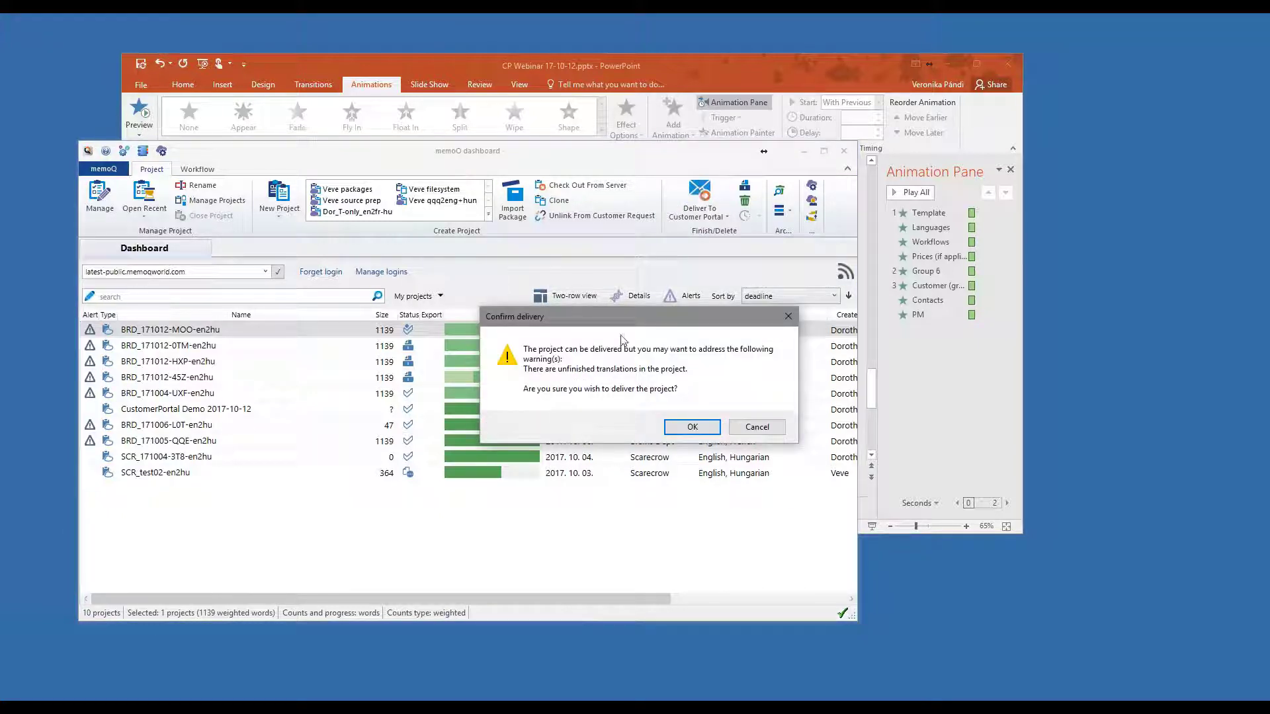
left_click(691, 427)
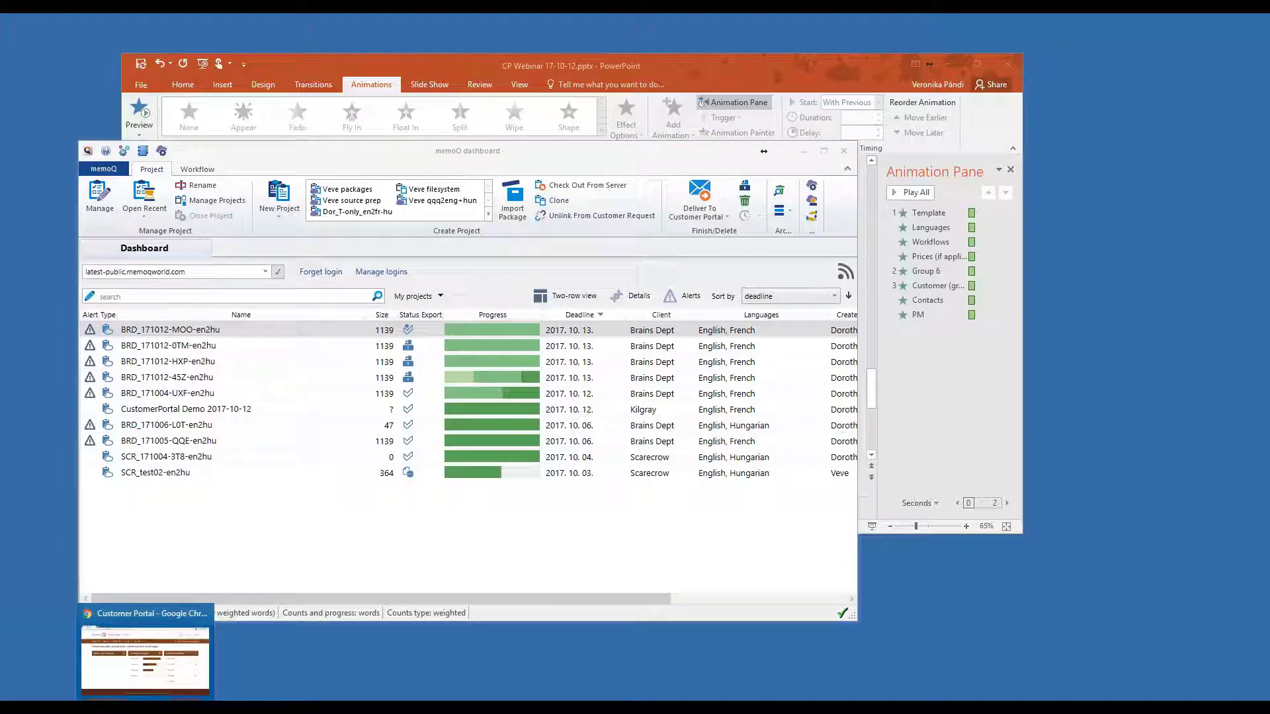
left_click(149, 664)
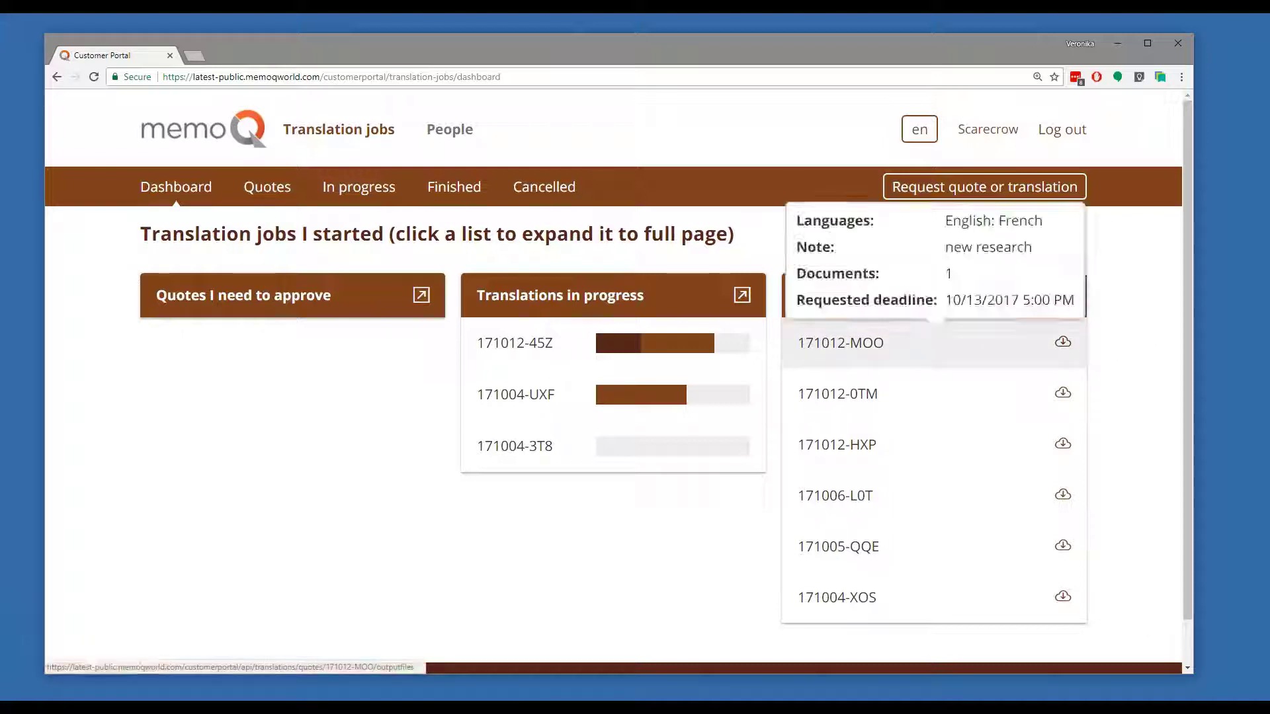
Step: Download the output files of completed translation 171012-MOO and open the form for requesting a new quote or translation
left_click(1063, 341)
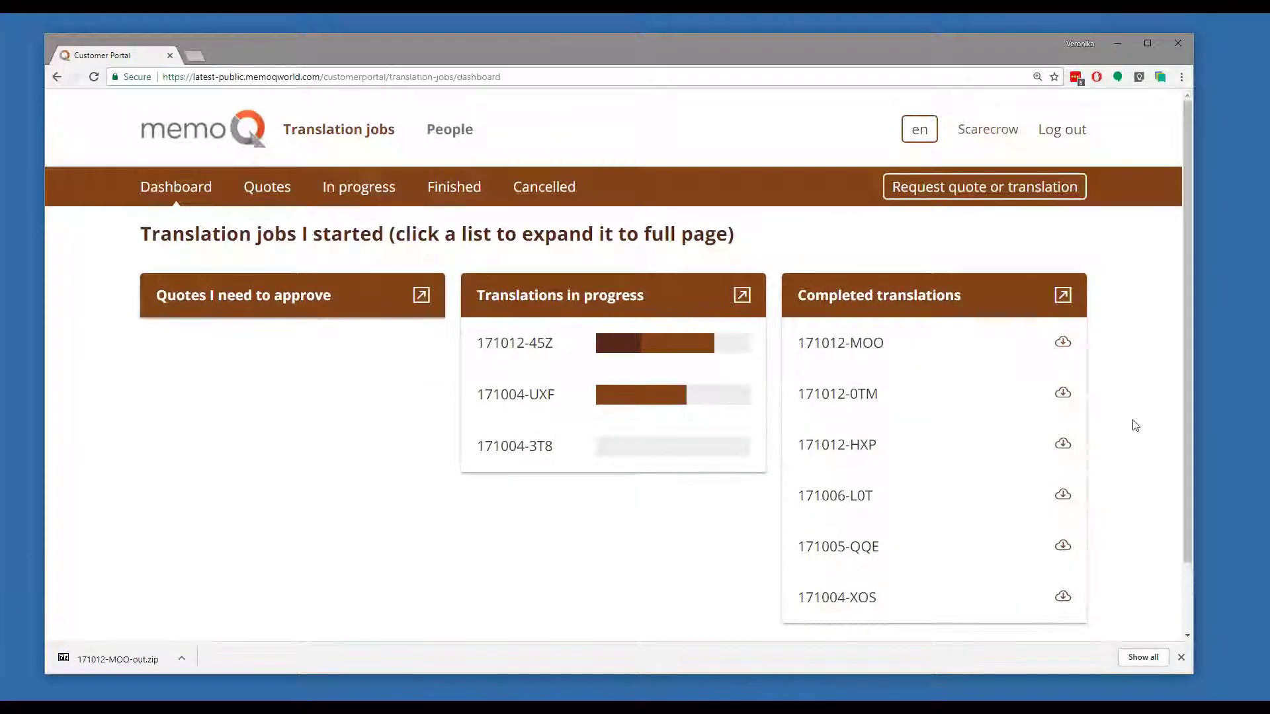
scroll(1136, 425, "down", 2)
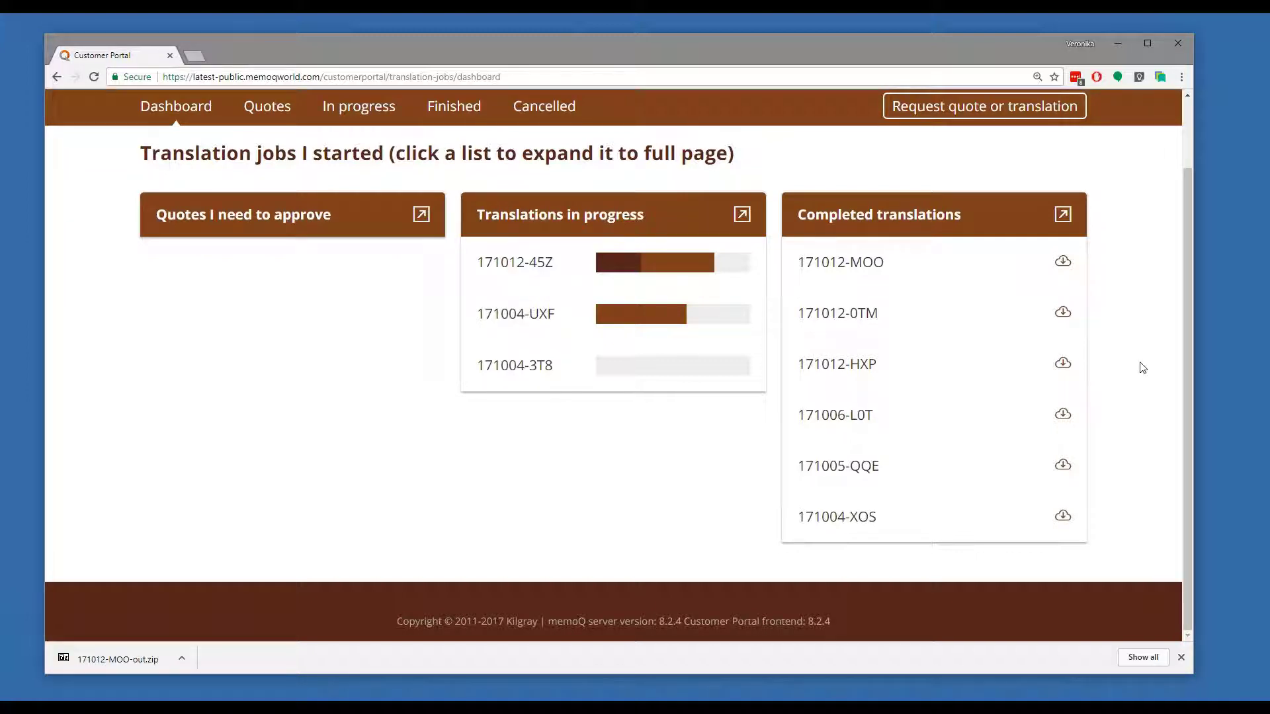
scroll(1143, 367, "up", 2)
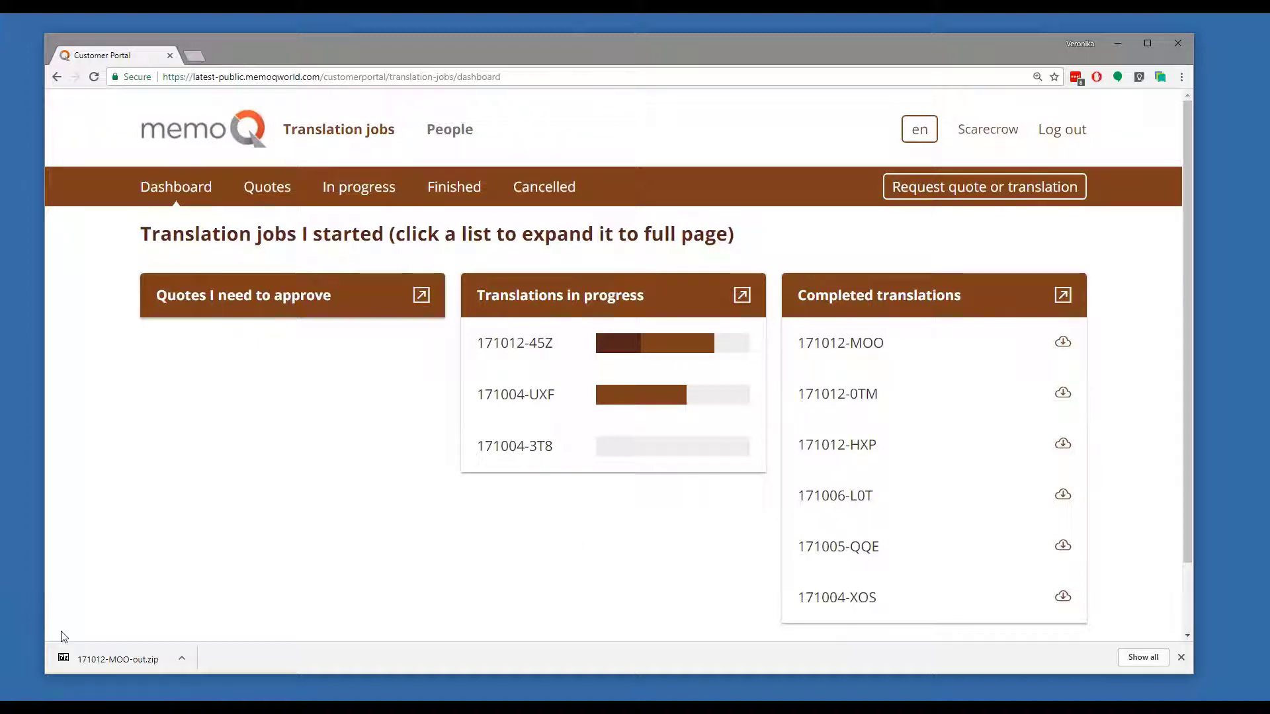
mouse_move(113, 707)
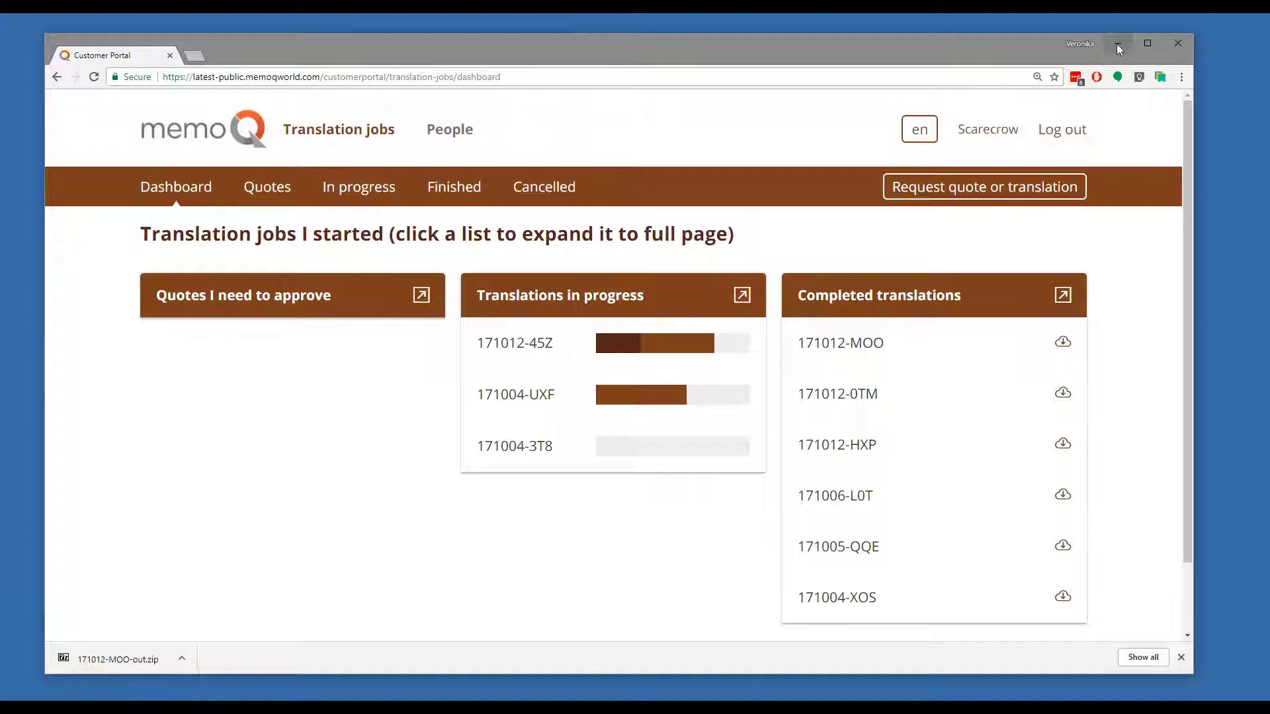
left_click(972, 188)
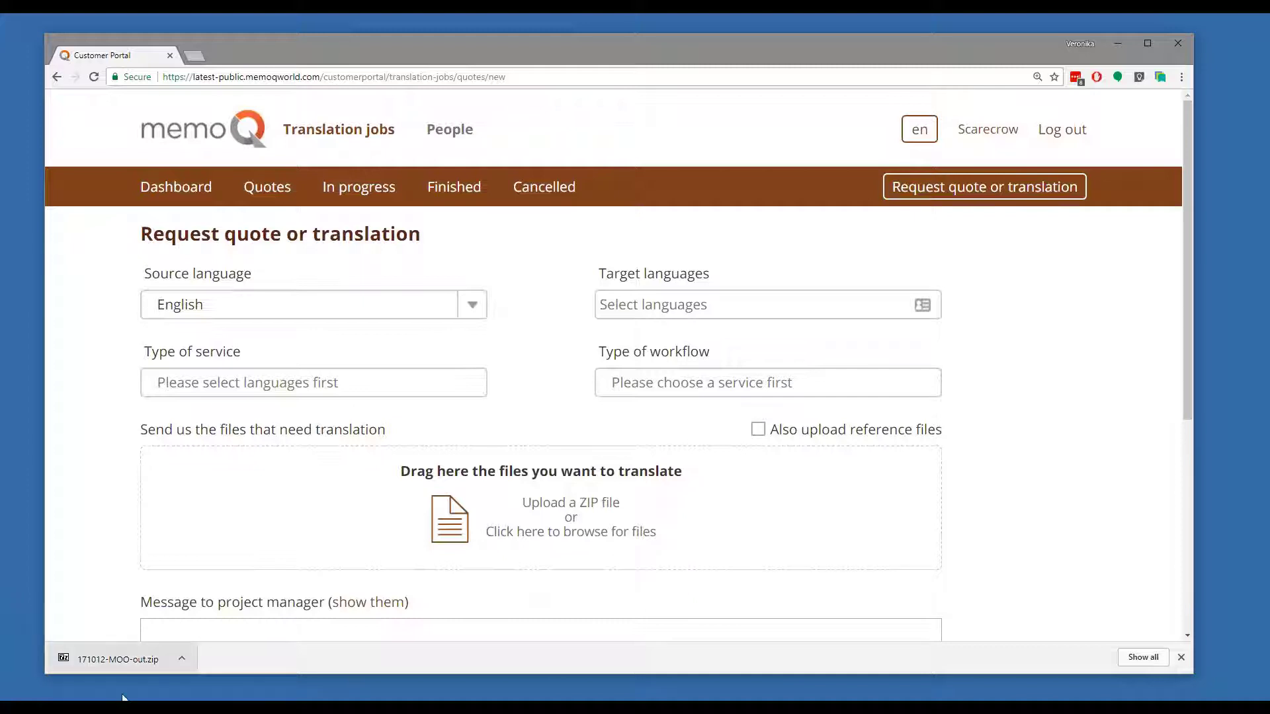
Step: Switch to the PowerPoint webinar deck, start the slide show from the beginning and advance it to the Setup slide
left_click(191, 709)
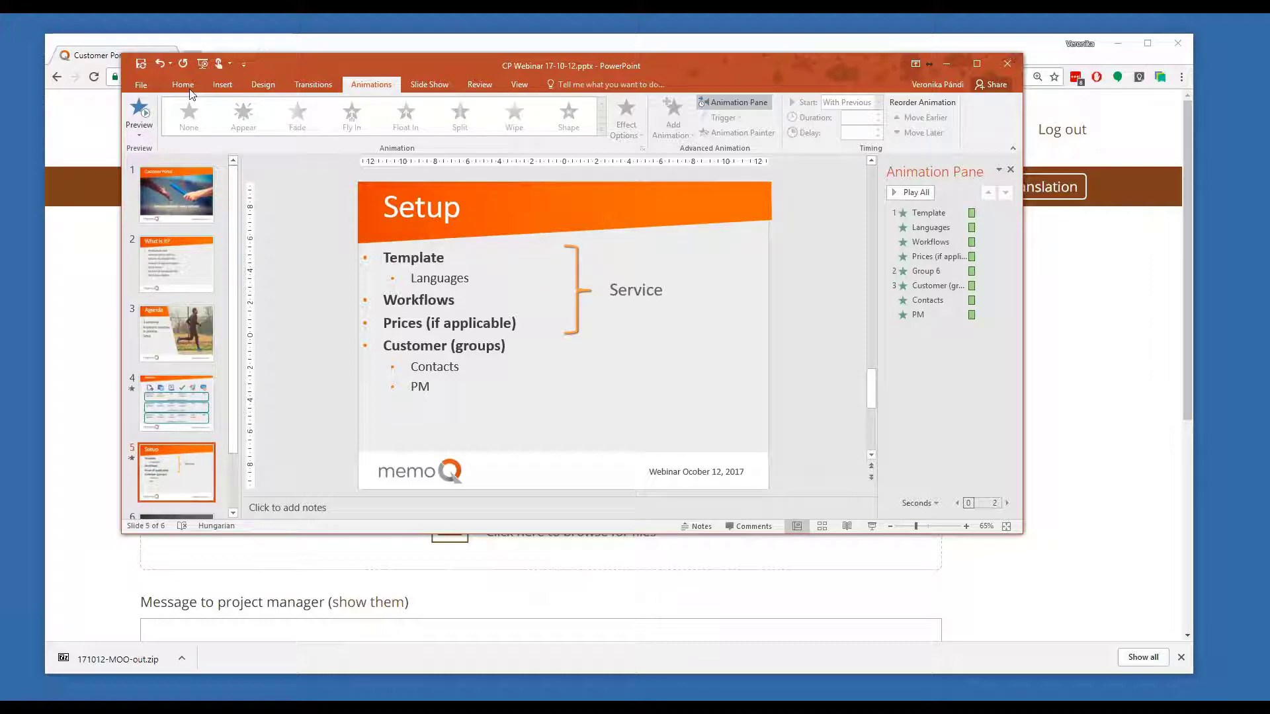
left_click(203, 63)
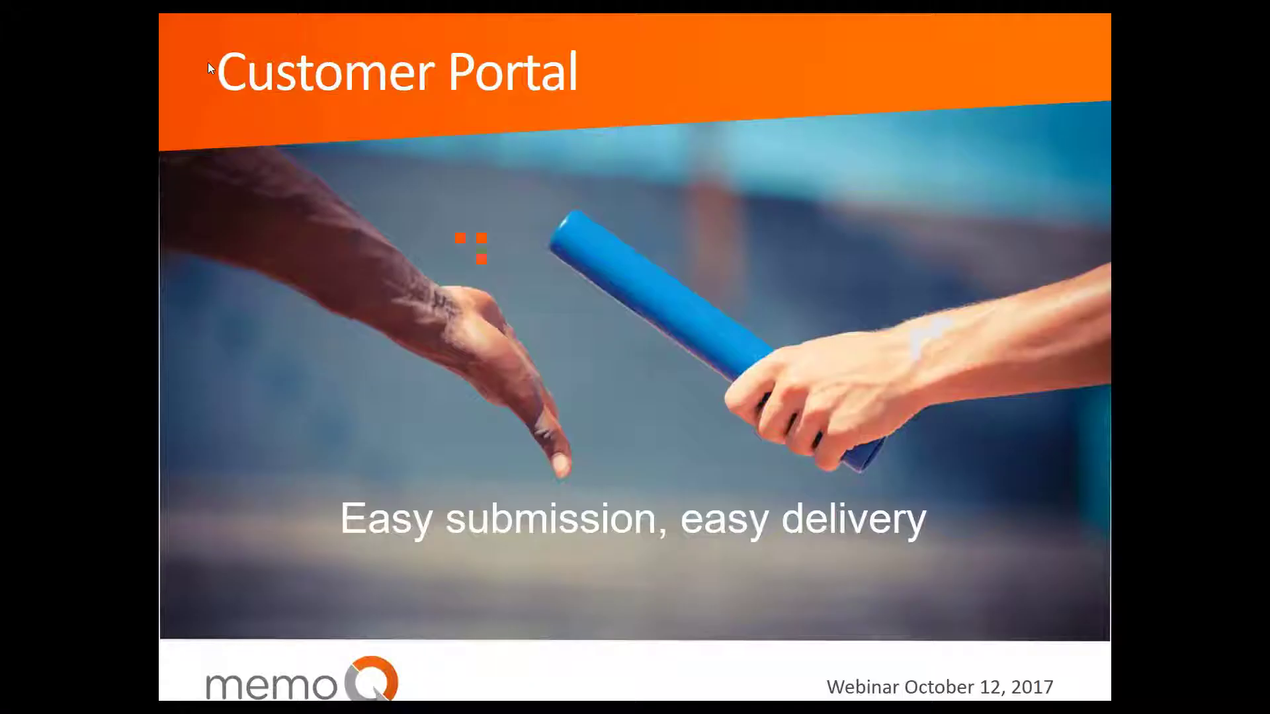
left_click(213, 256)
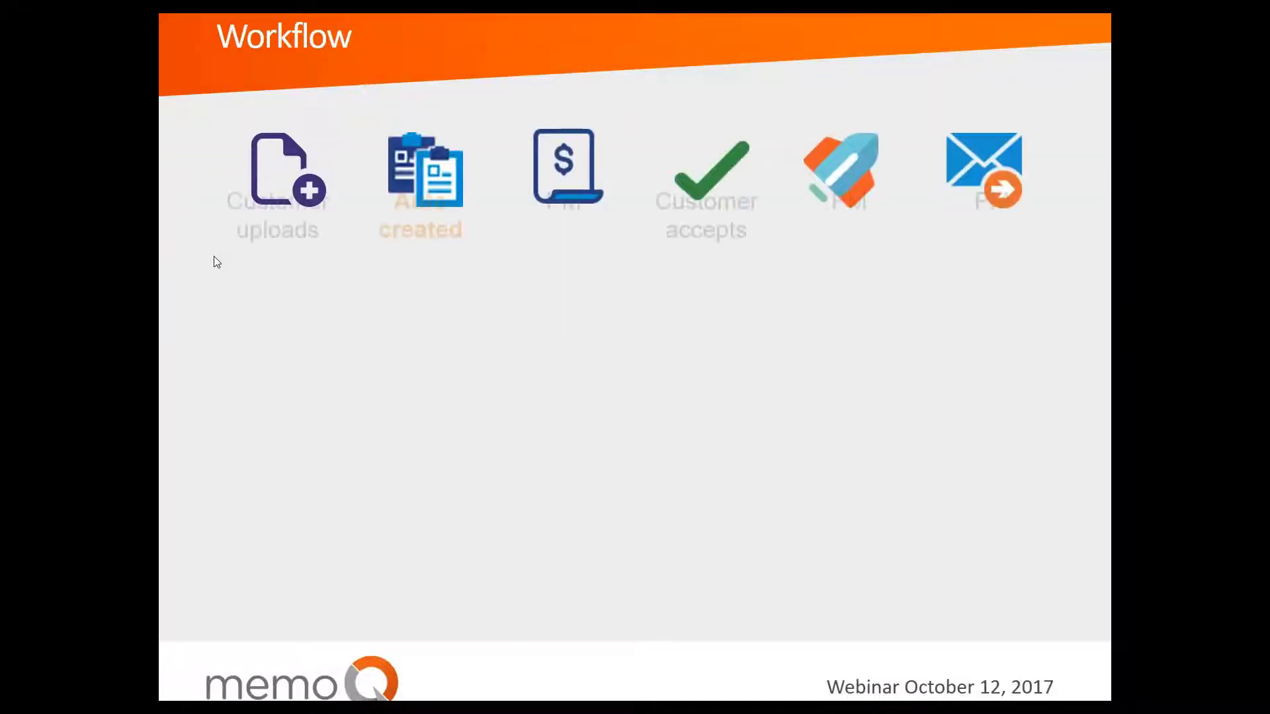
left_click(102, 264)
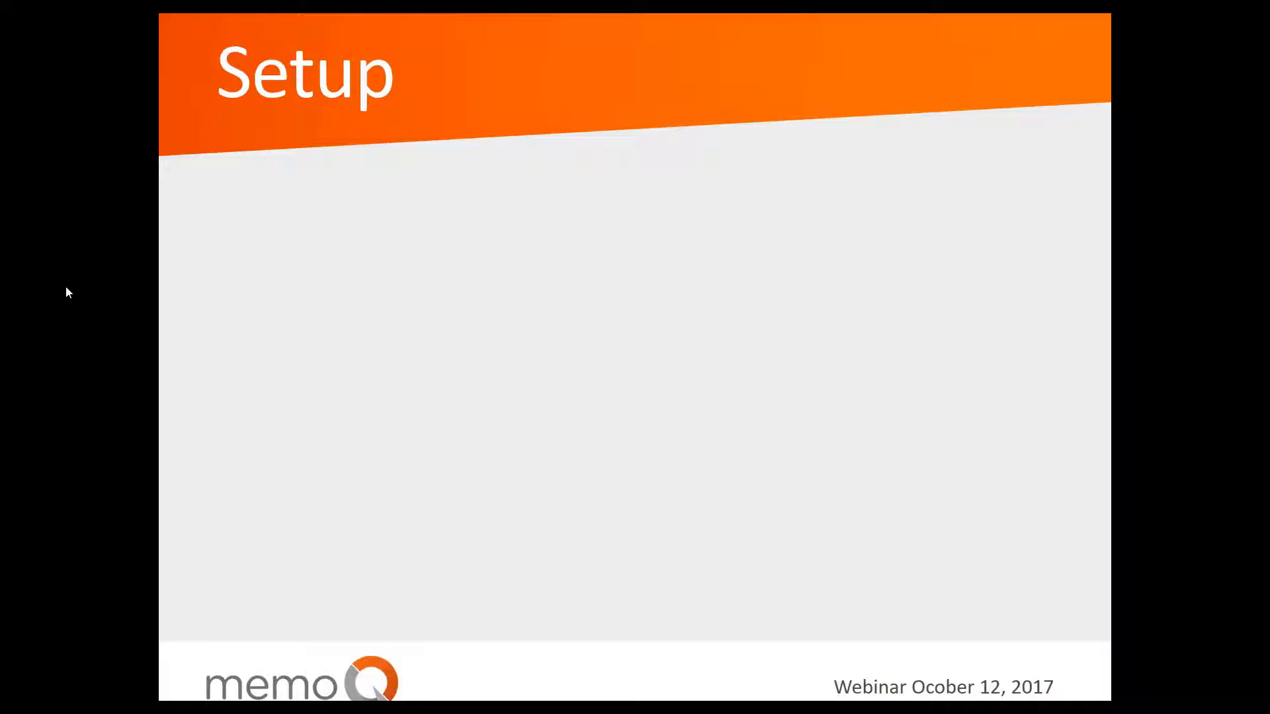